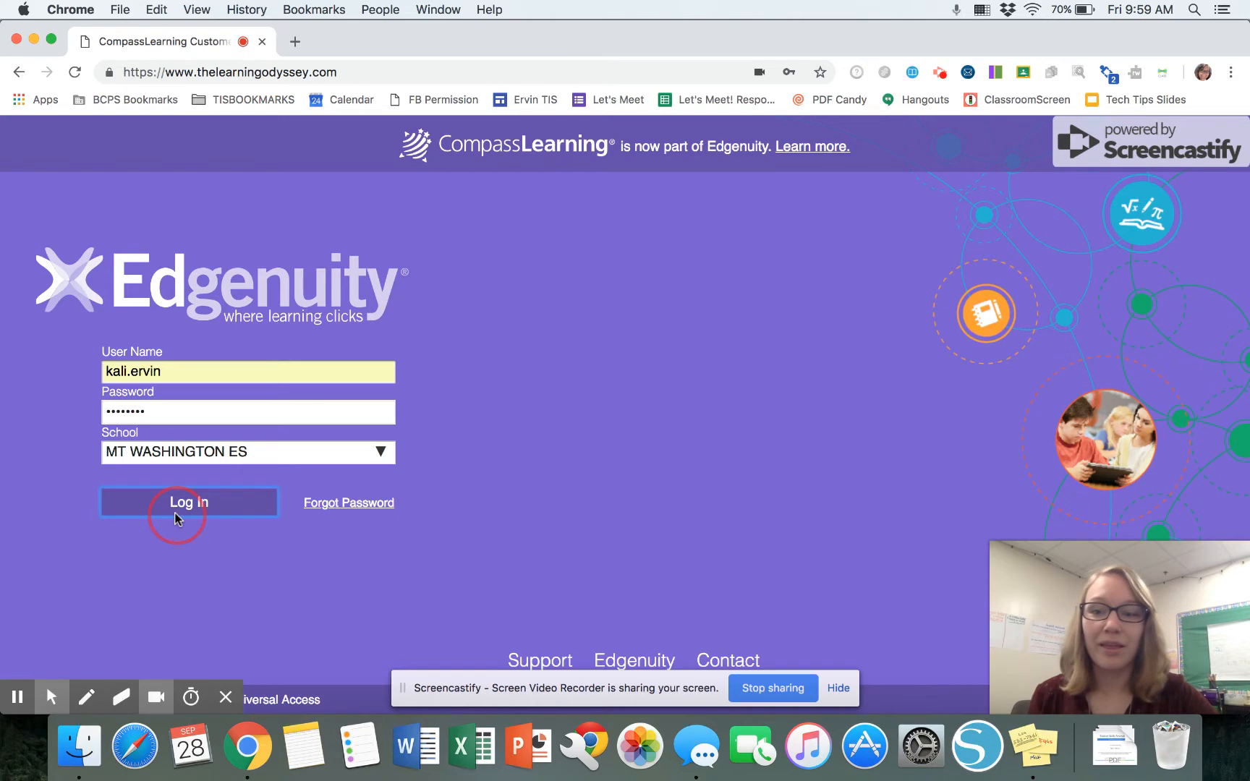
Log in to the teacher account and open the Assignment Builder for courses and assignments.
click(176, 517)
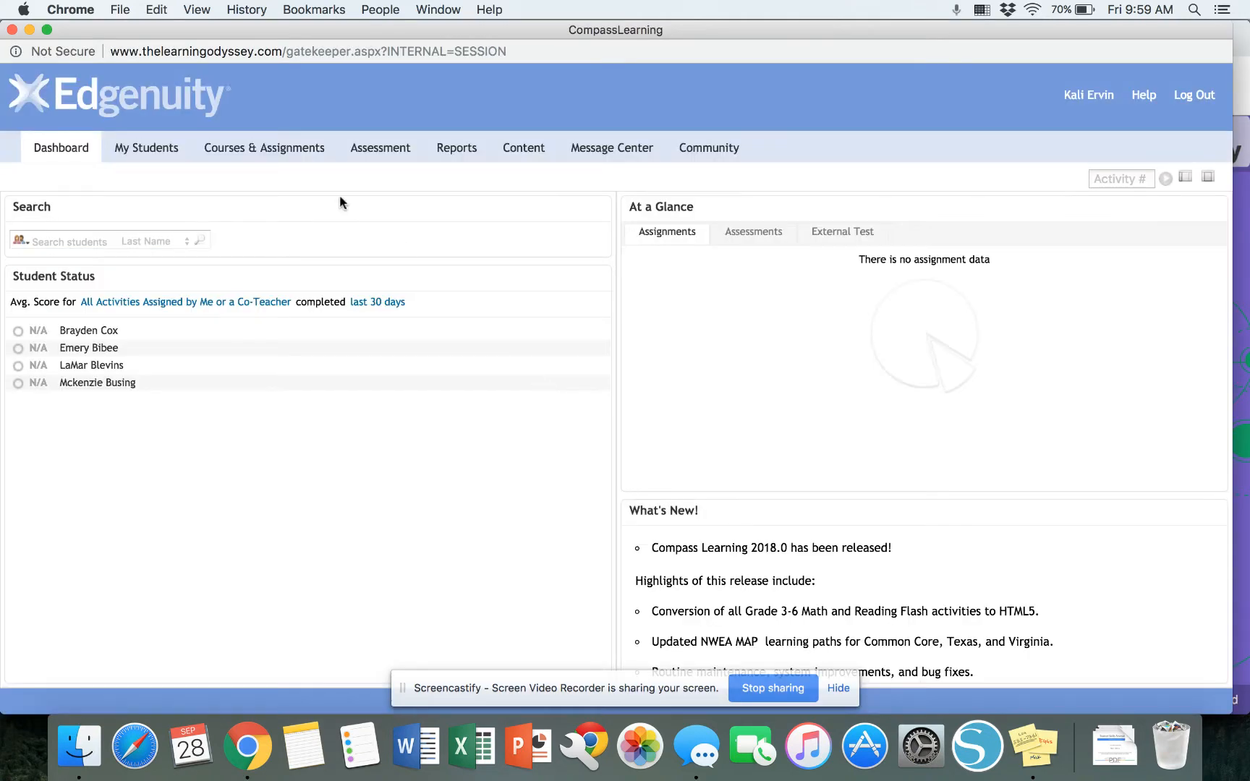
click(255, 149)
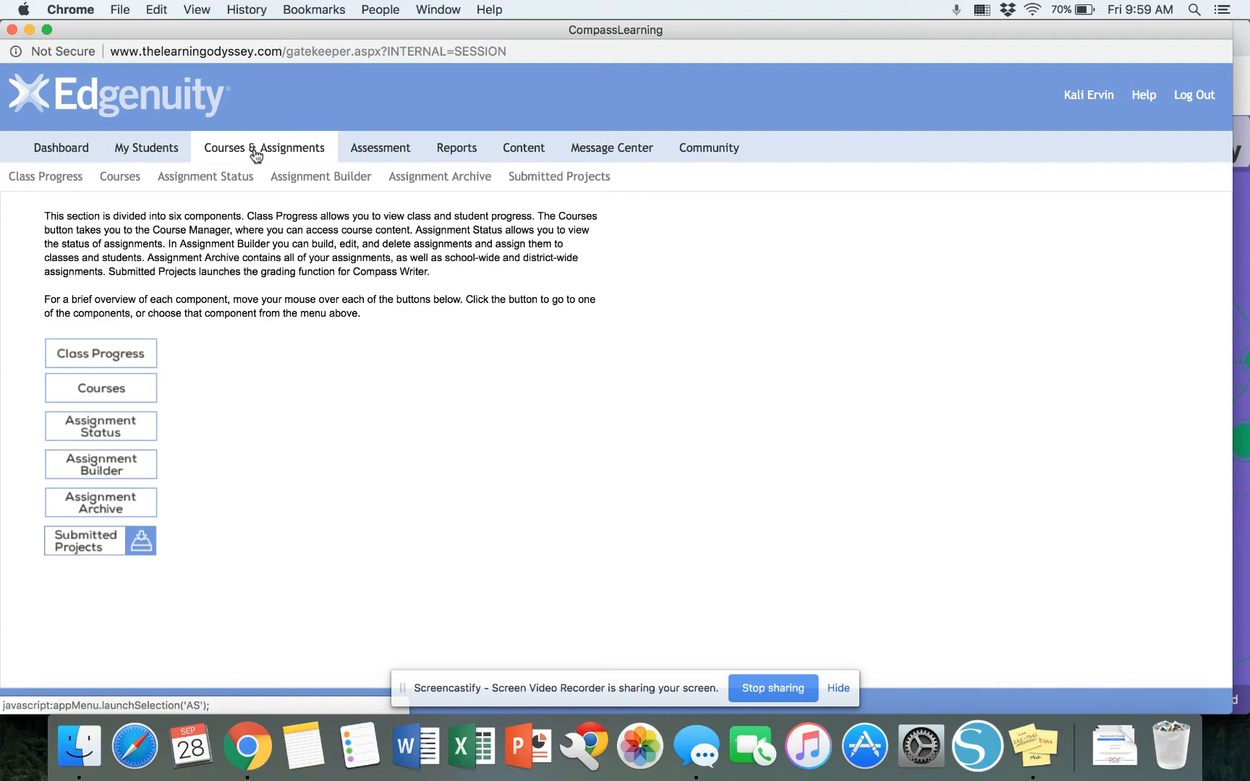
click(330, 181)
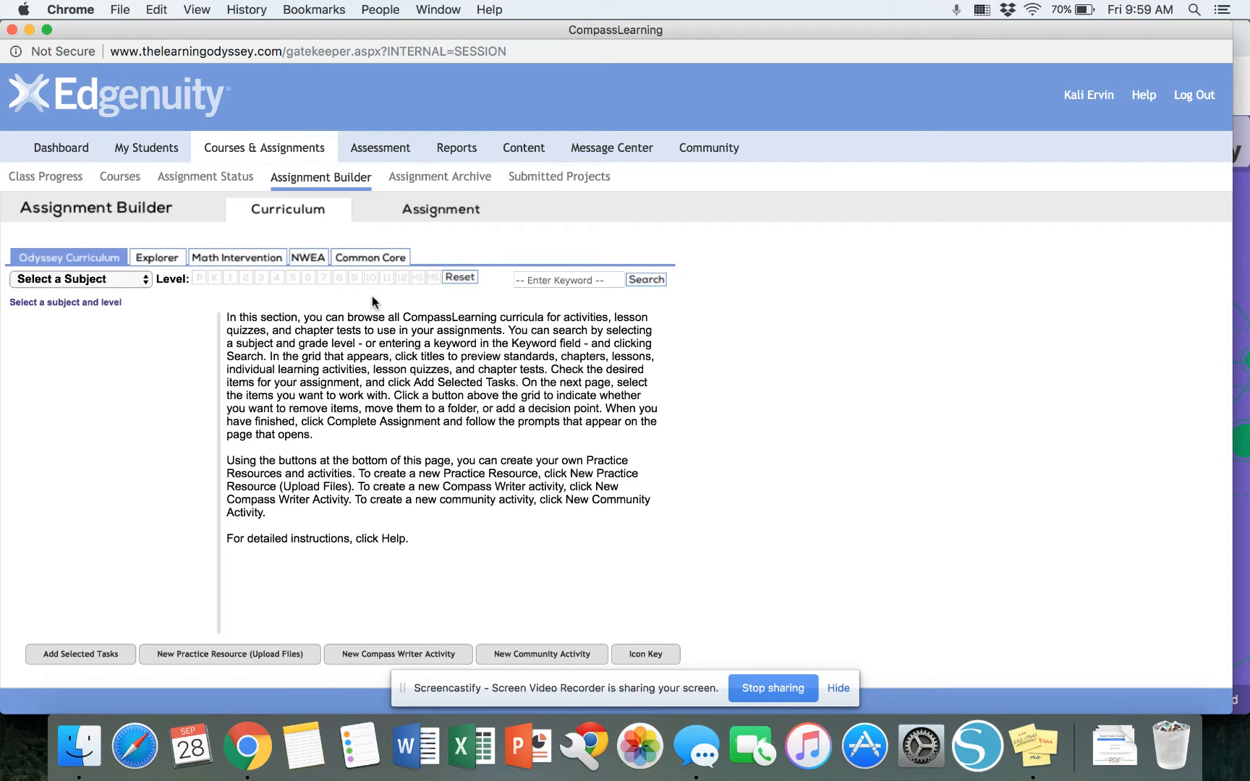
click(360, 260)
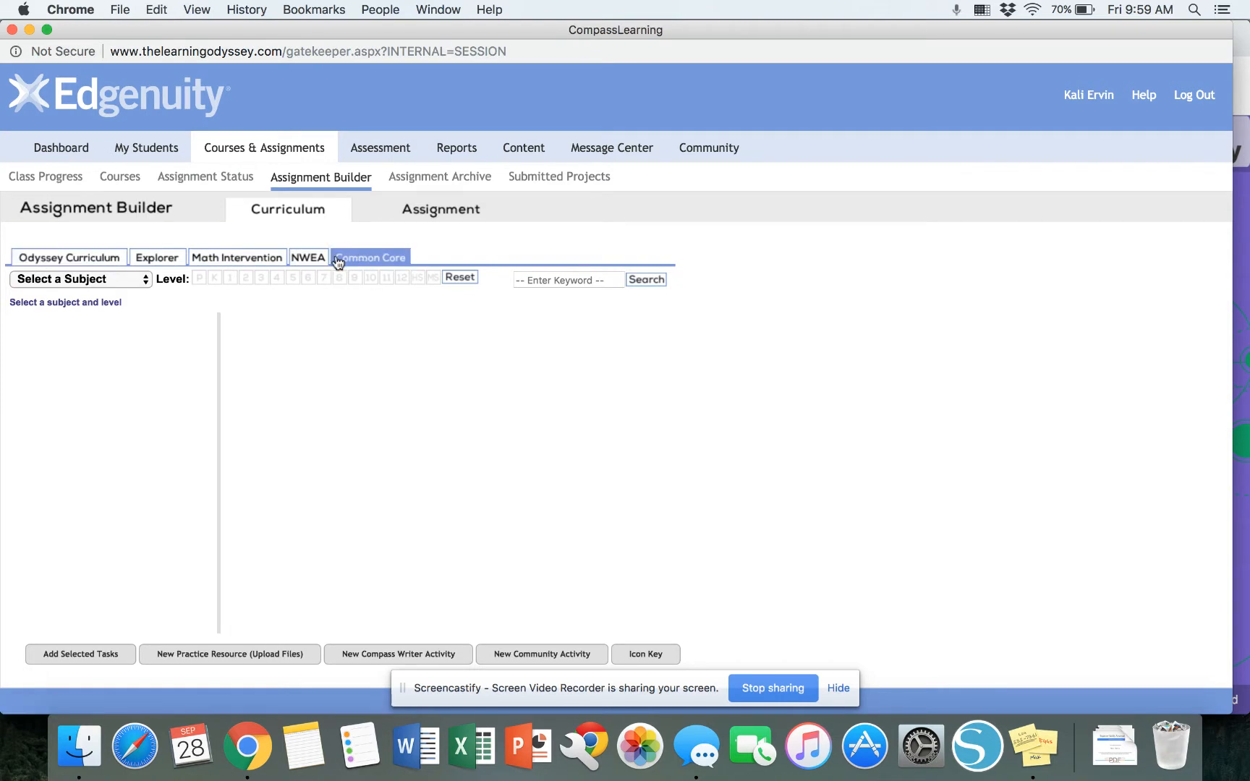
click(140, 286)
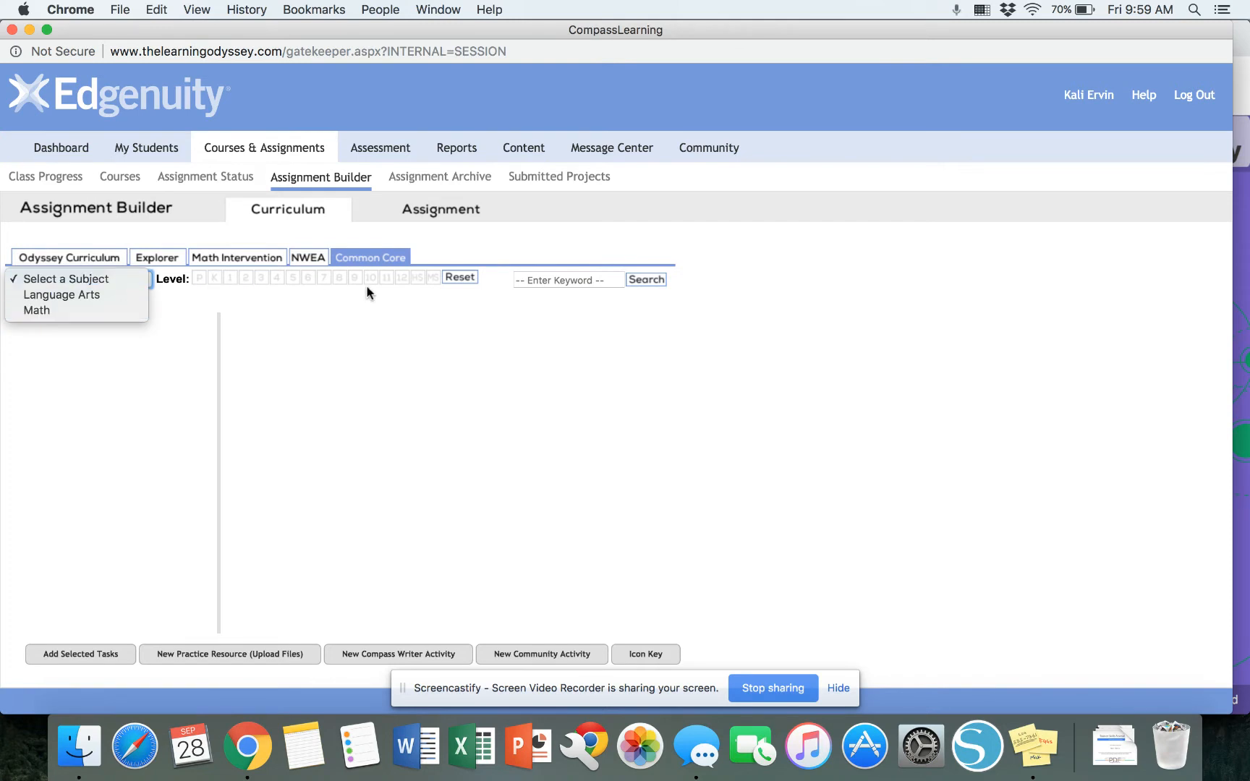
click(307, 260)
List the NWEA curriculum's learning paths for the subject Math.
click(307, 260)
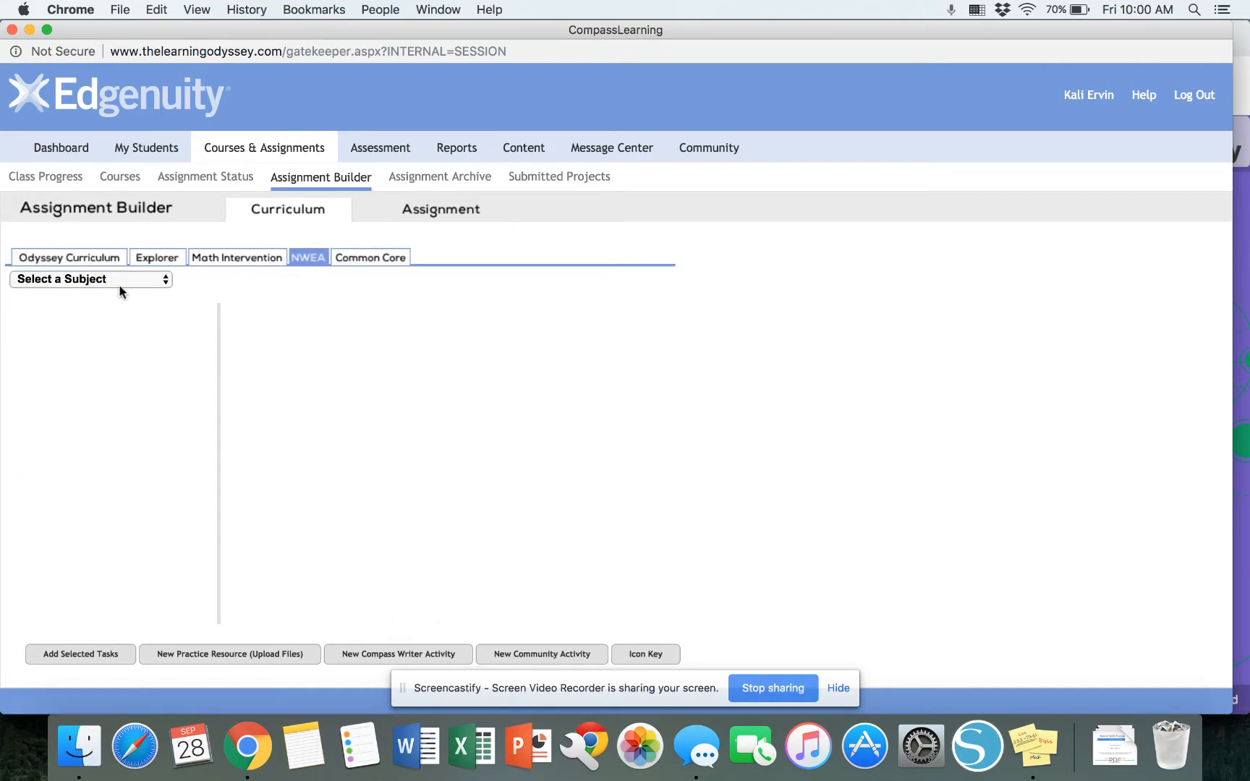
click(120, 282)
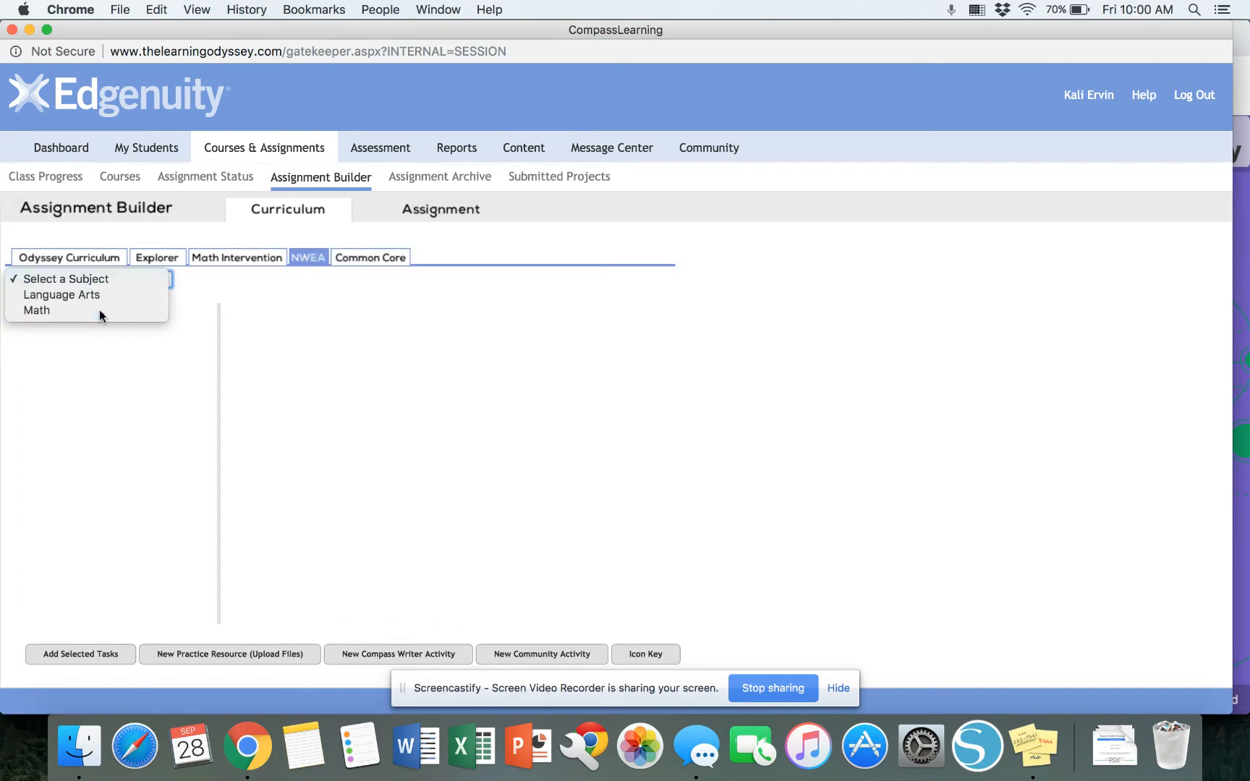
click(98, 310)
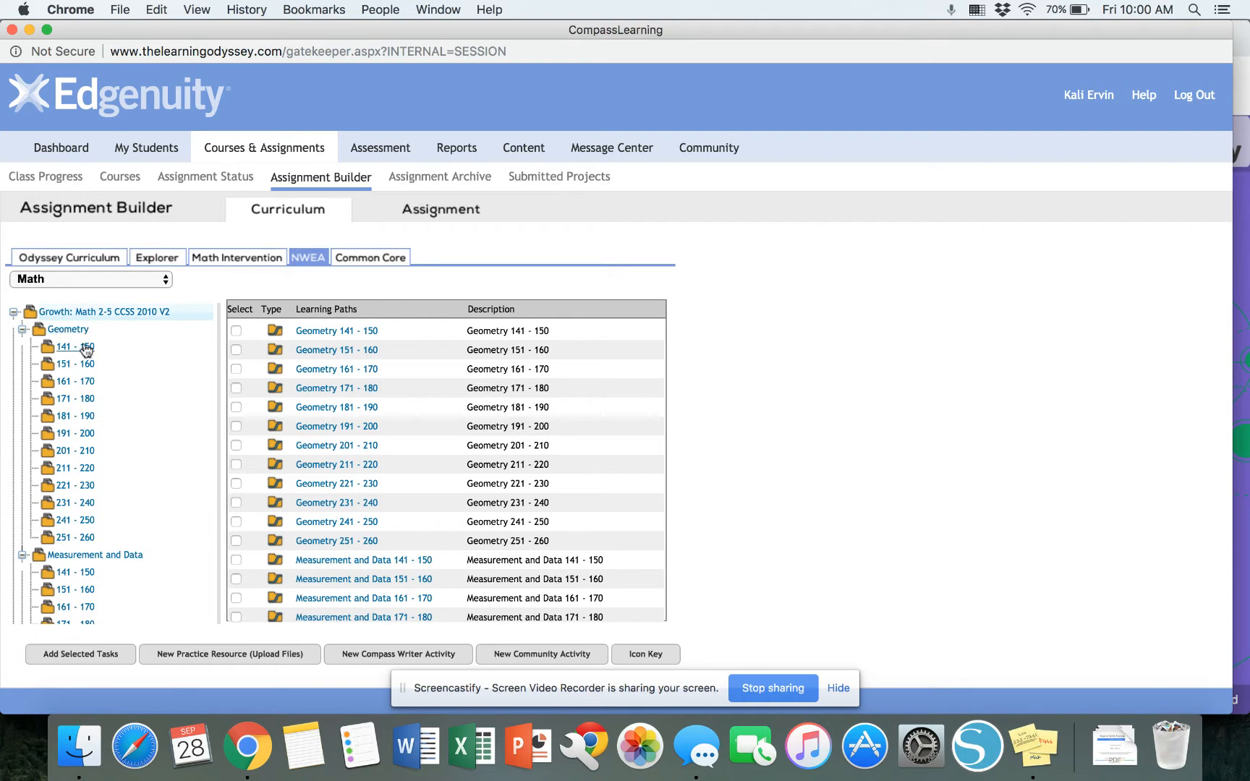
Select the Geometry 141 - 150 and Measurement and Data 171 - 180 learning paths.
scroll(125, 367, down, 1)
scroll(124, 367, down, 10)
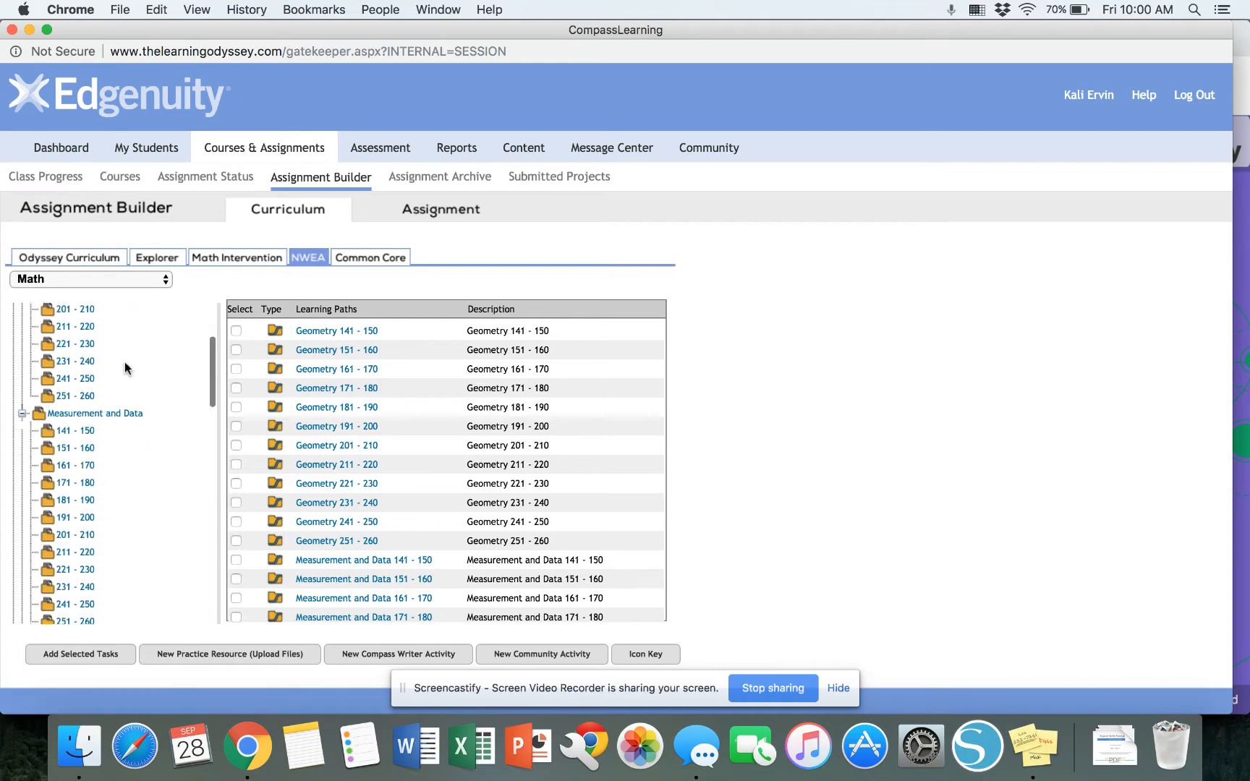
scroll(124, 367, down, 10)
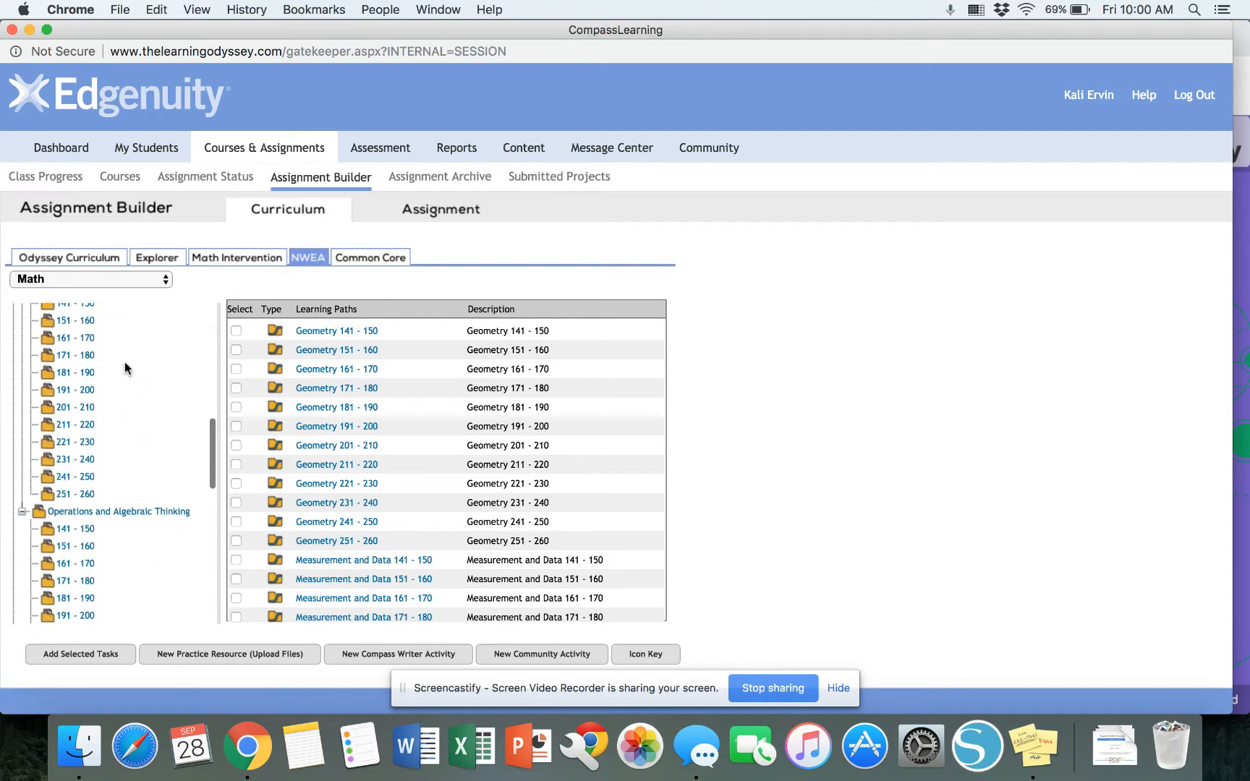
scroll(125, 368, up, 15)
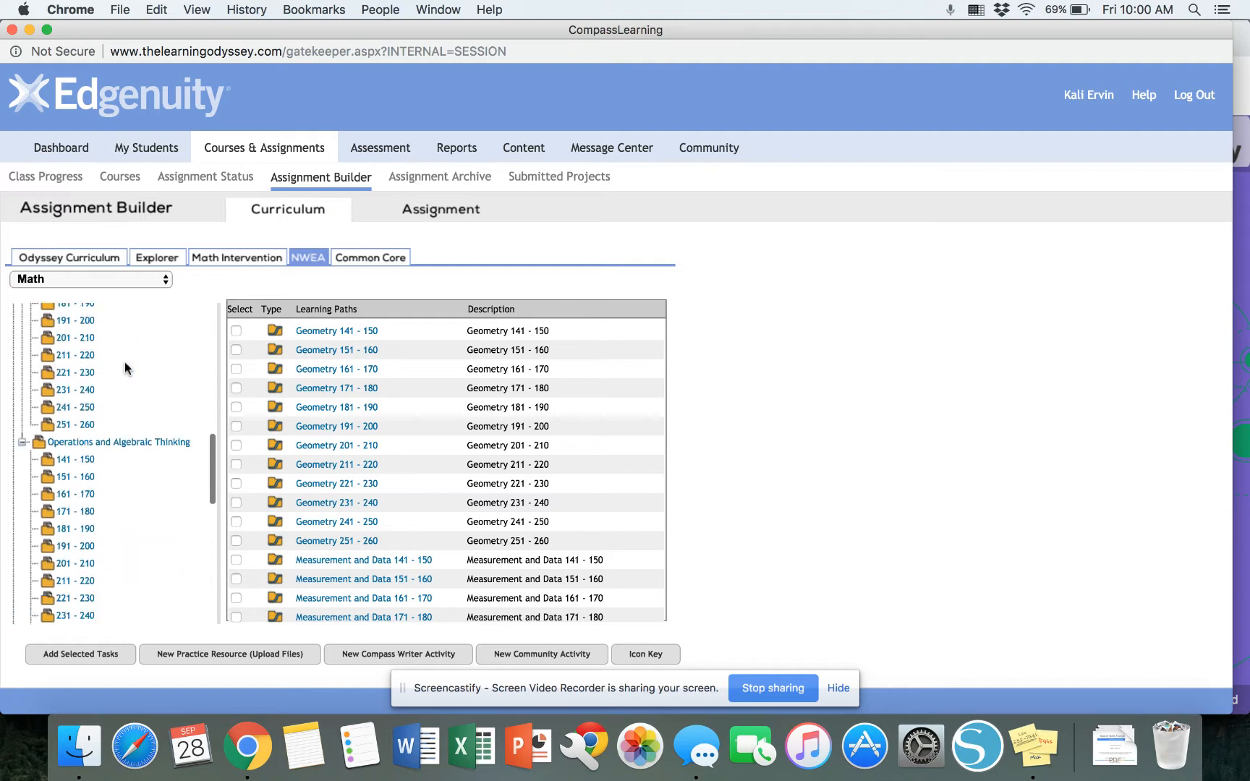
scroll(123, 362, up, 4)
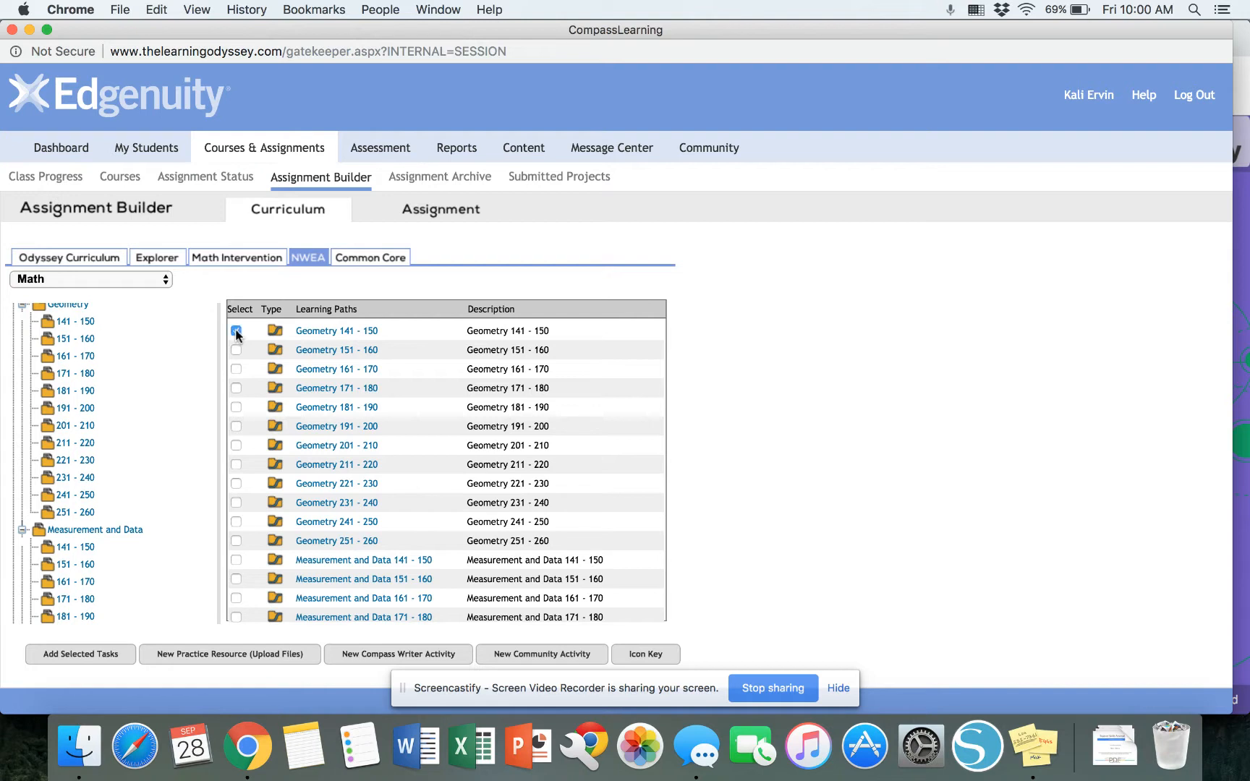
scroll(292, 416, down, 3)
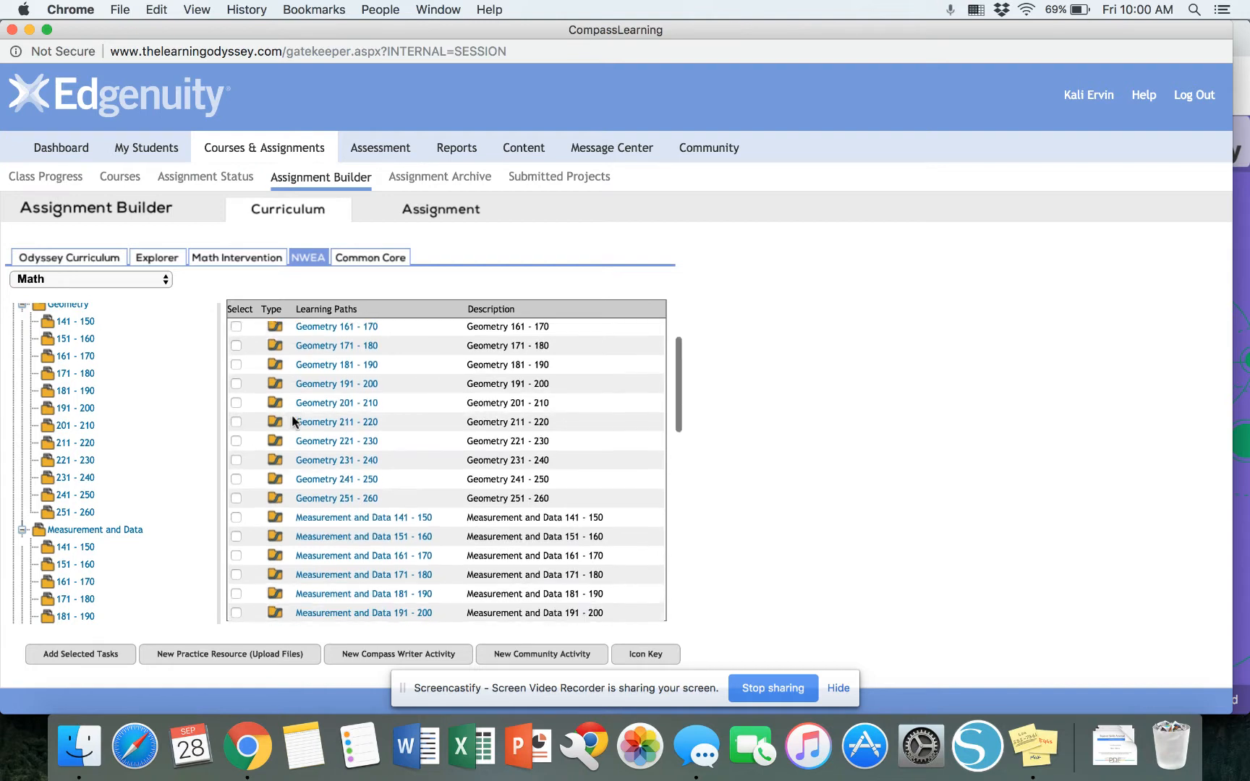
scroll(292, 420, down, 2)
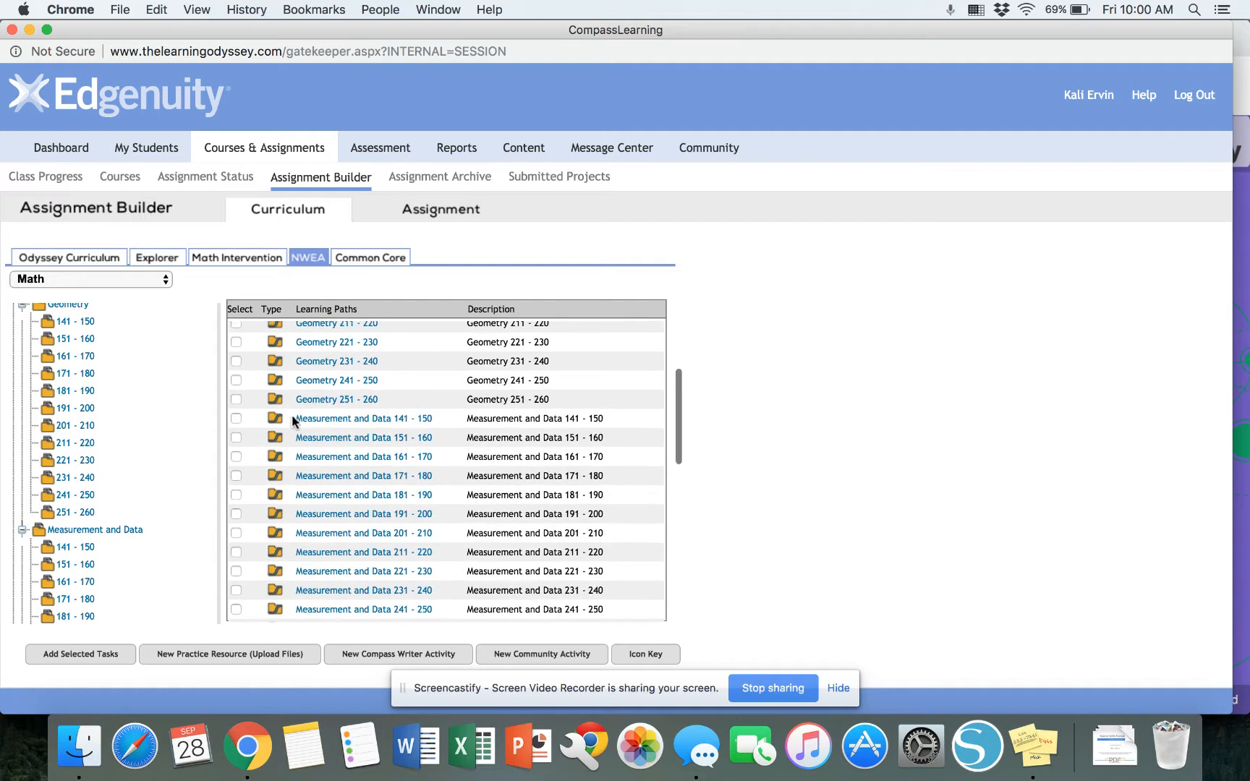
click(234, 479)
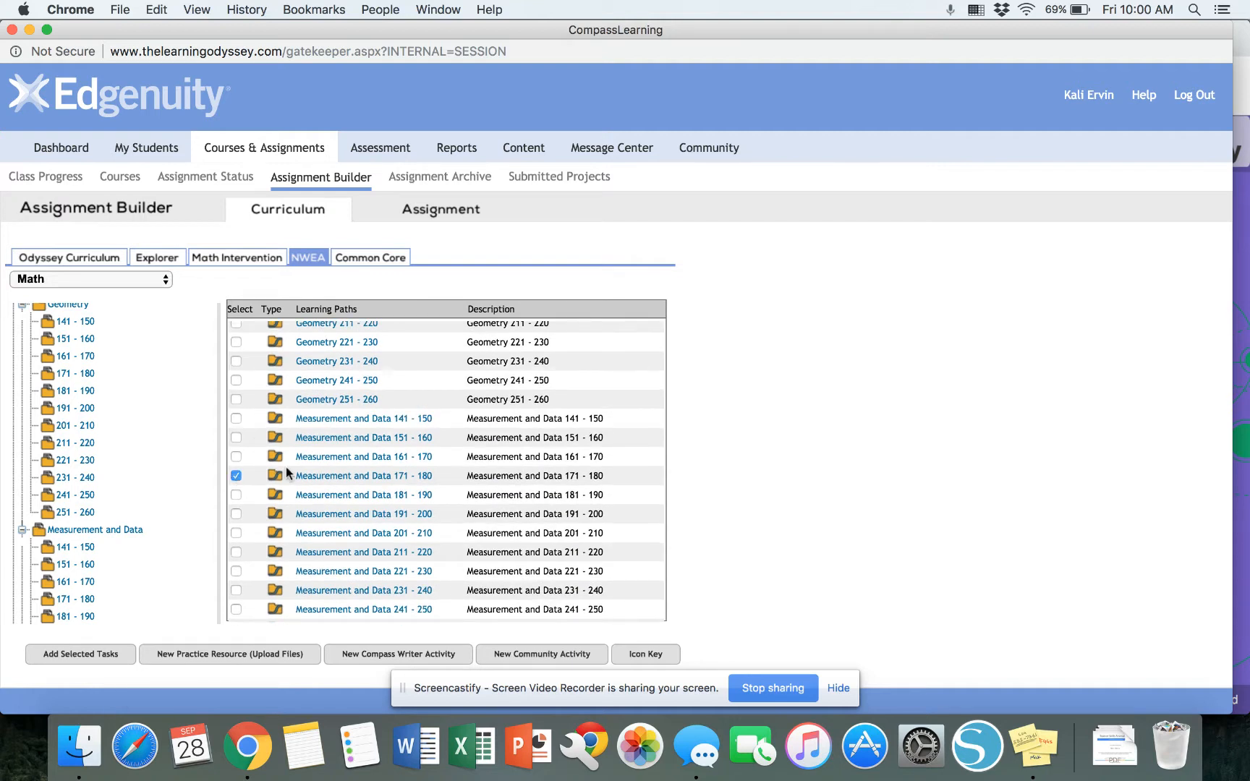
Select the Number and Operations 151 - 160 and Operations and Algebraic Thinking 151 - 160 learning paths.
scroll(286, 467, down, 3)
scroll(286, 471, down, 9)
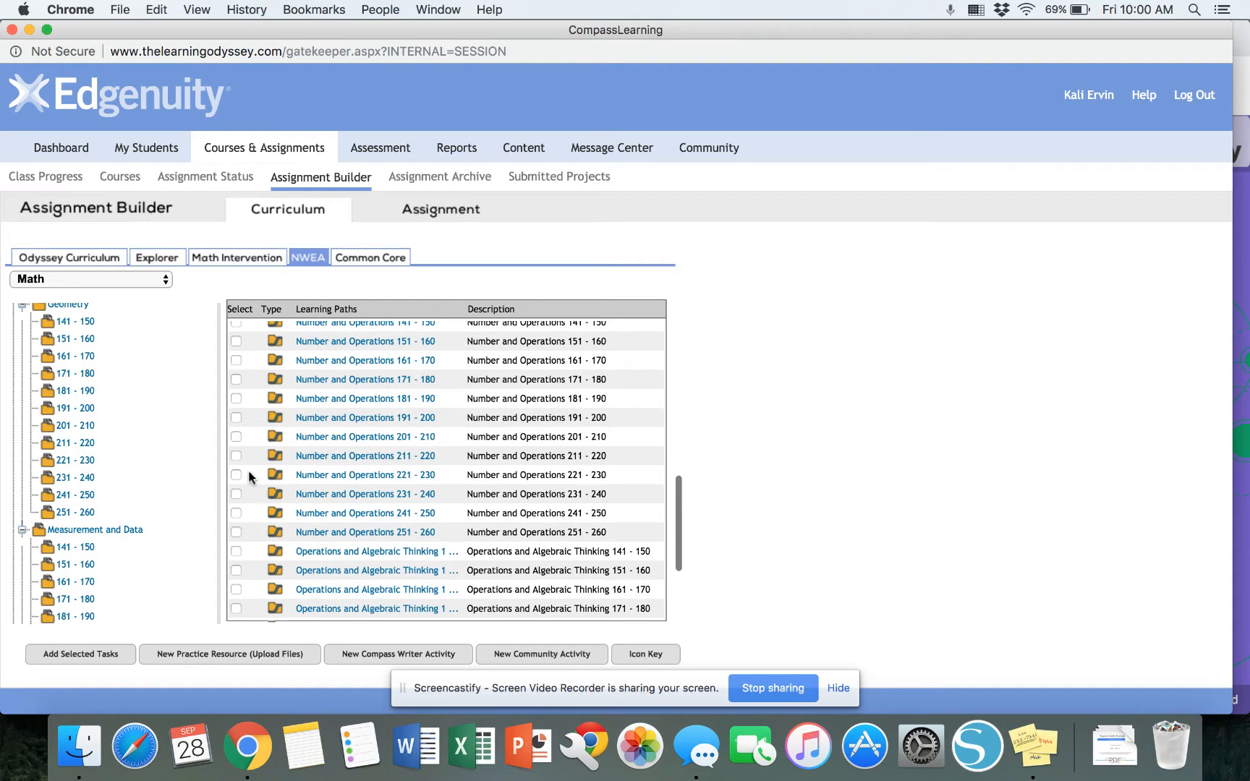
click(234, 340)
scroll(263, 400, down, 2)
scroll(263, 400, down, 4)
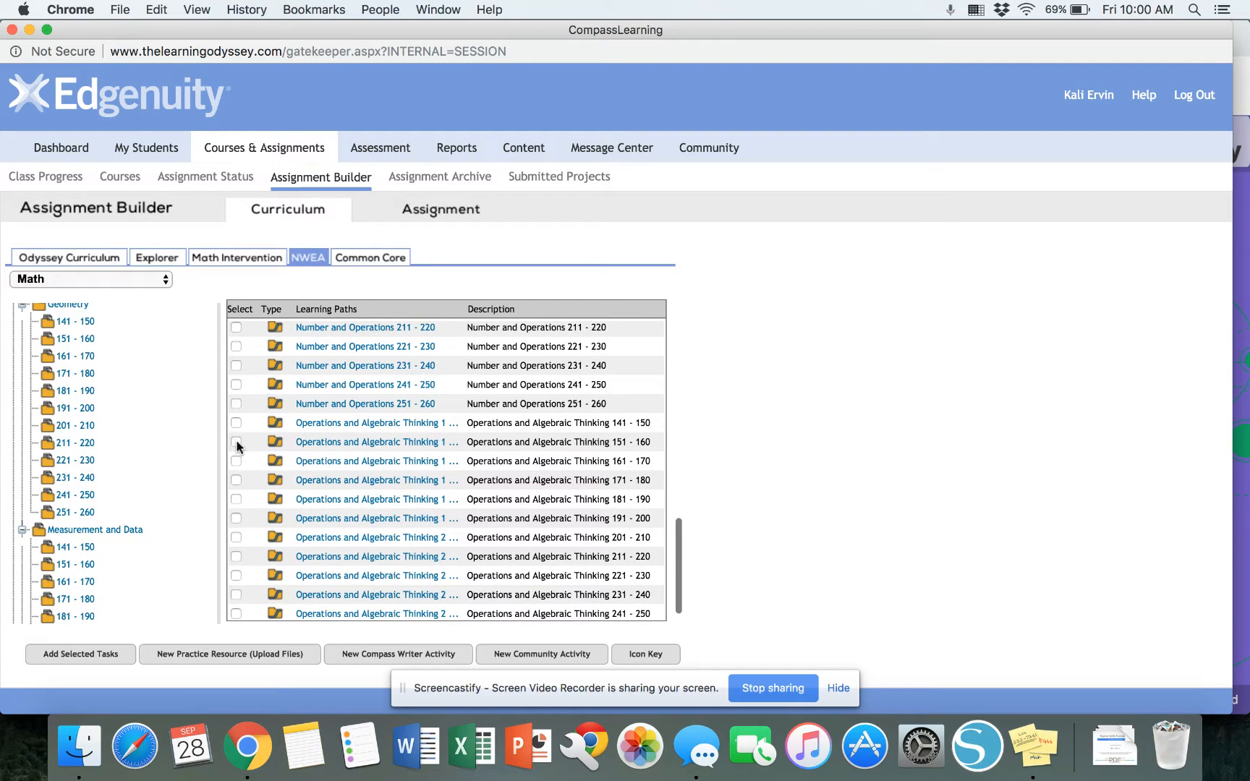
click(237, 440)
scroll(276, 445, down, 1)
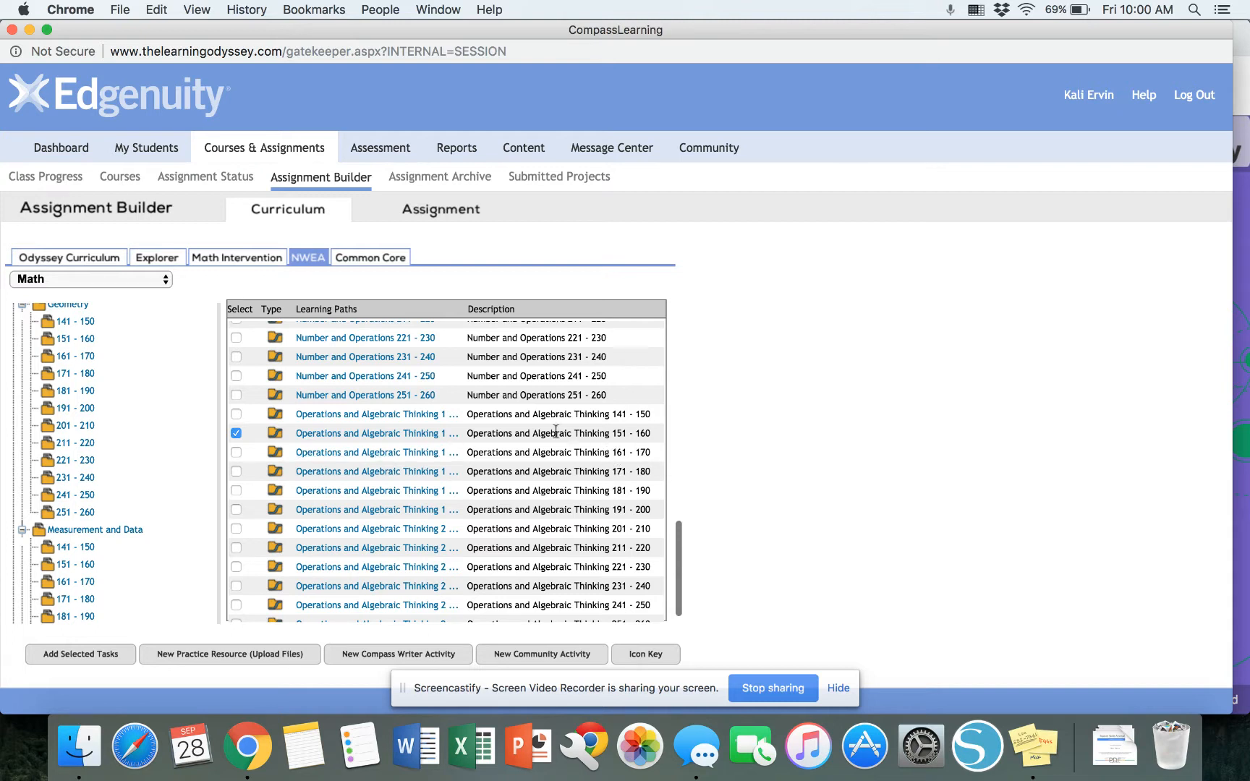
Review the selected Math learning paths and add them to the assignment.
scroll(554, 432, up, 5)
scroll(554, 430, up, 5)
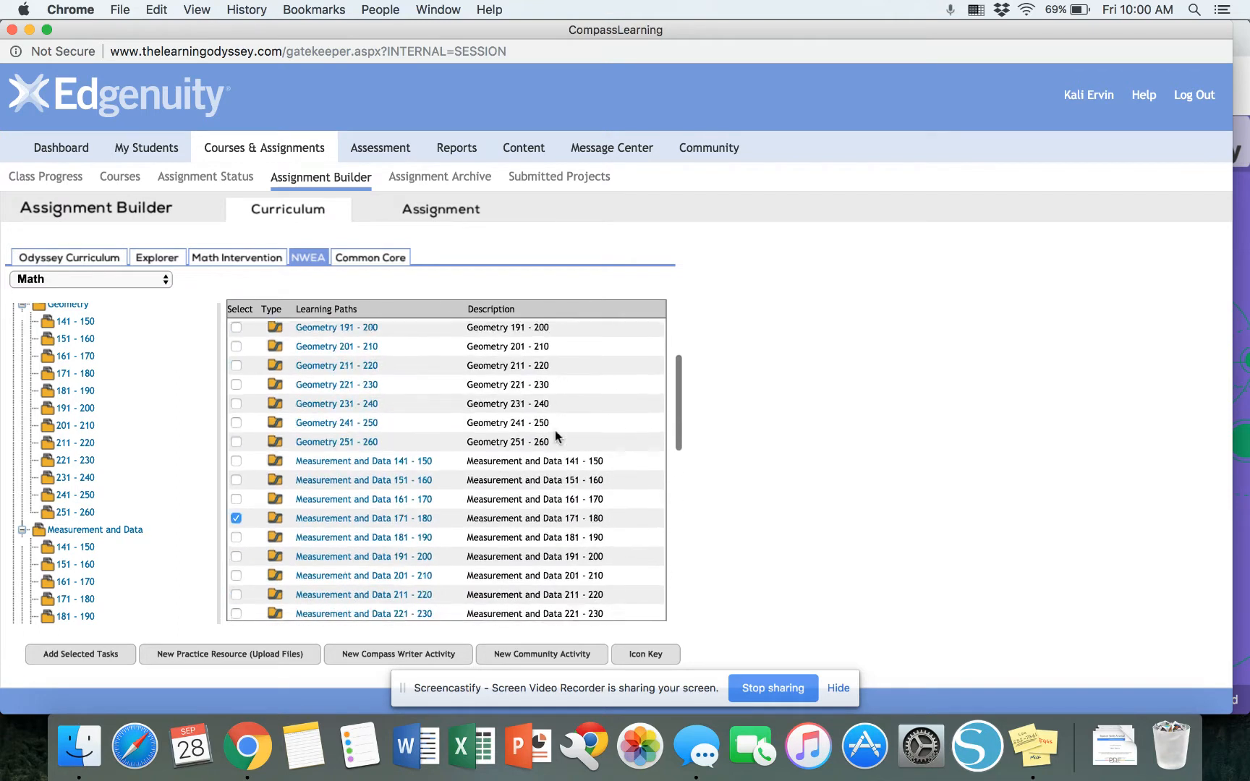
scroll(555, 431, down, 10)
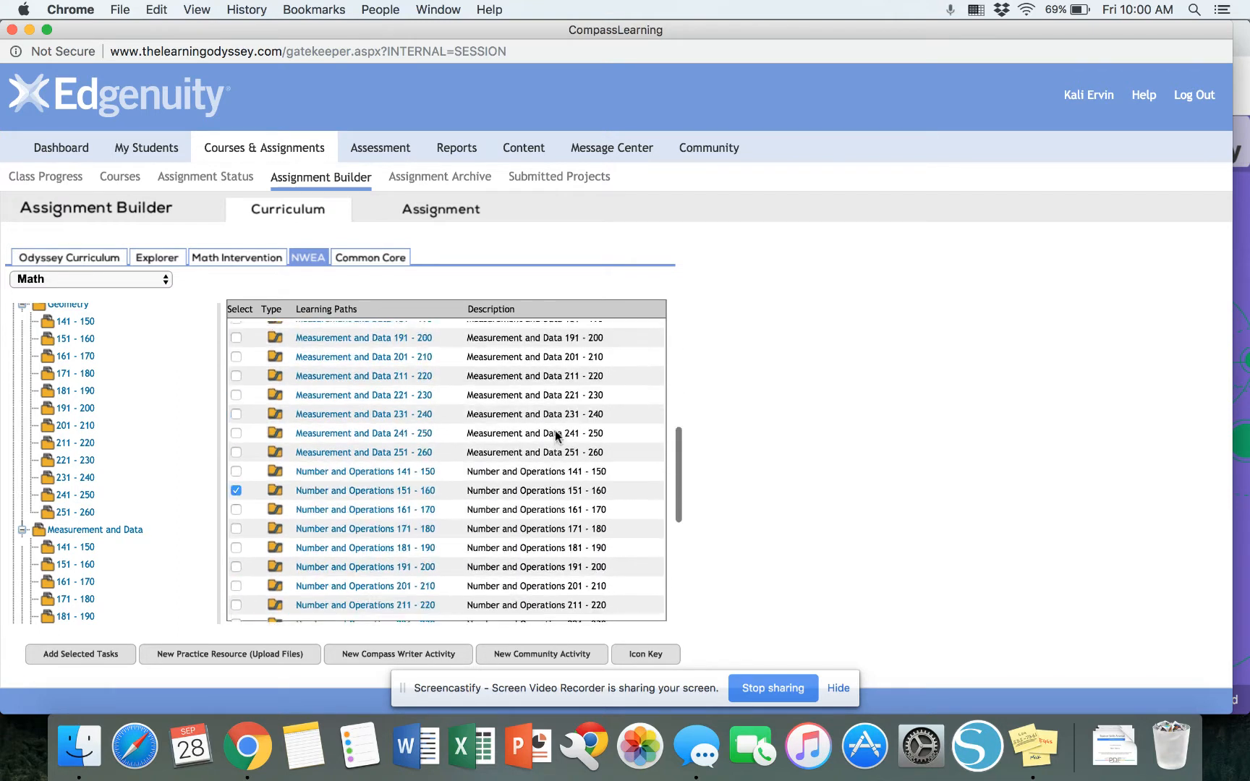
scroll(555, 431, up, 15)
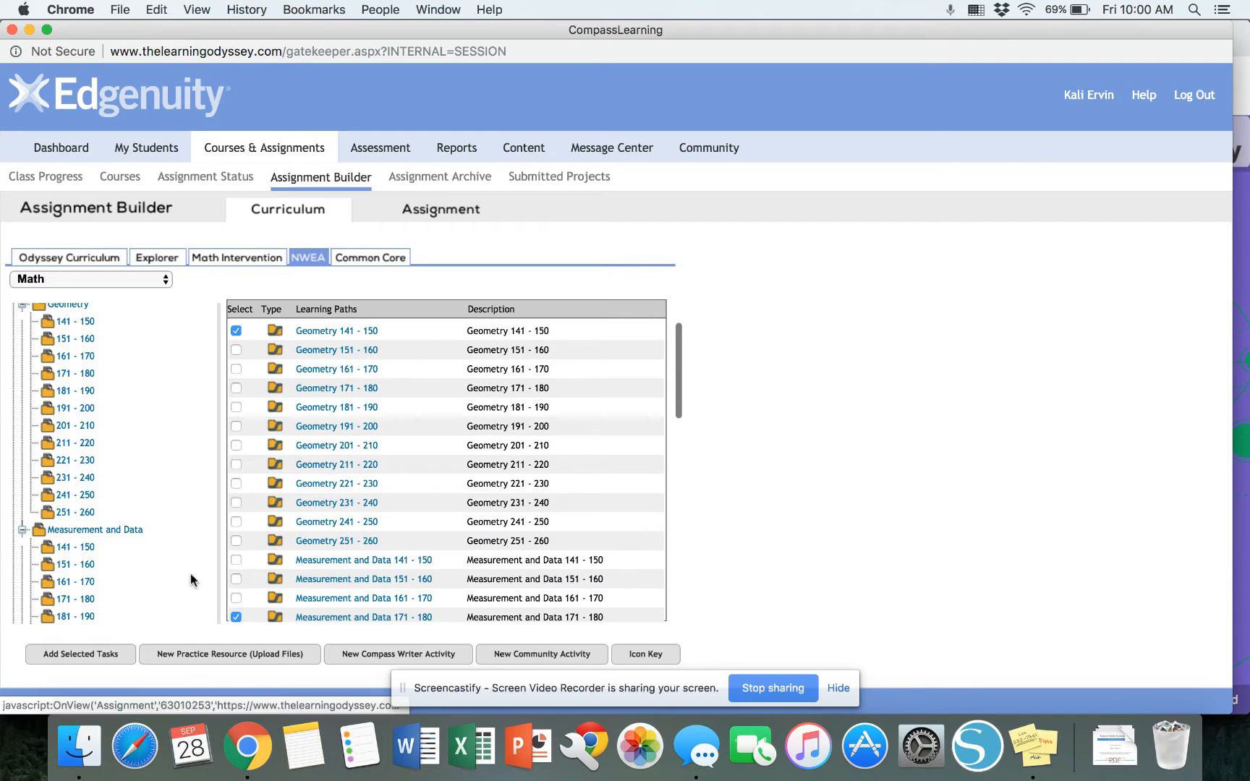
click(81, 655)
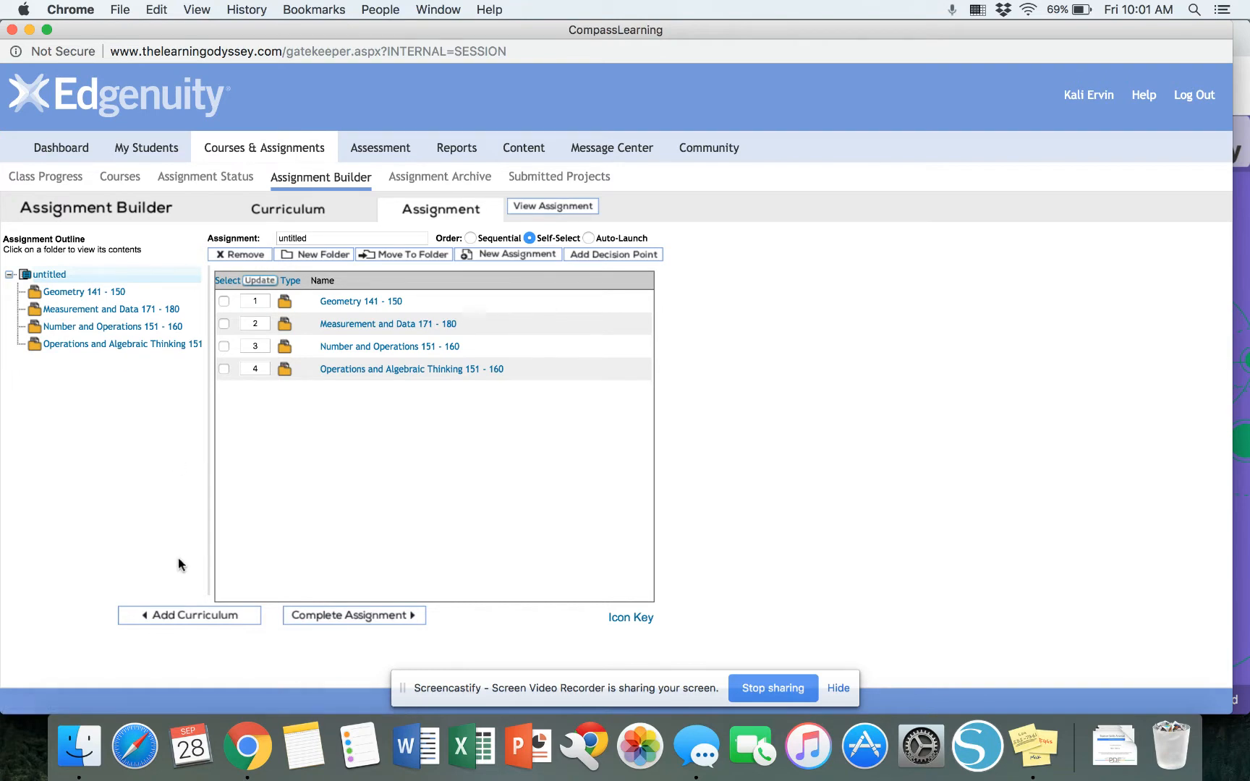
Go back to adding curriculum and list the NWEA learning paths for Language Arts.
click(190, 616)
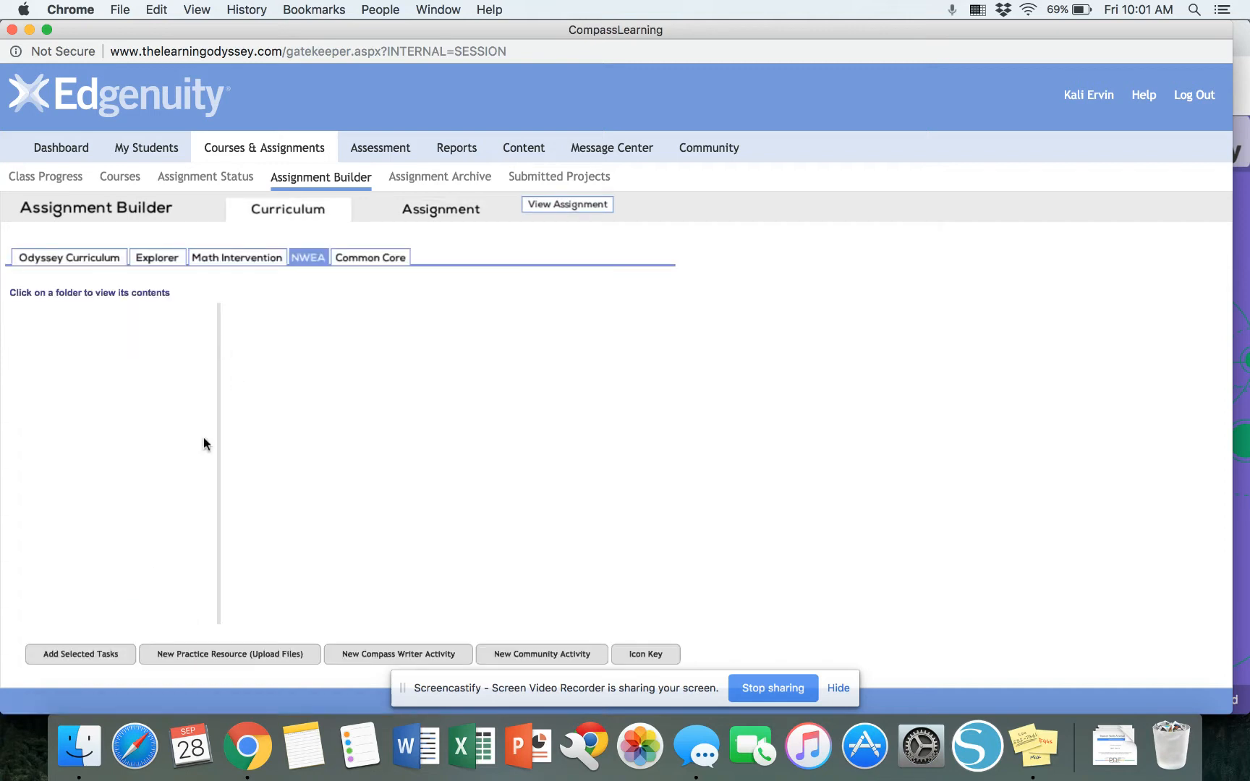
click(304, 263)
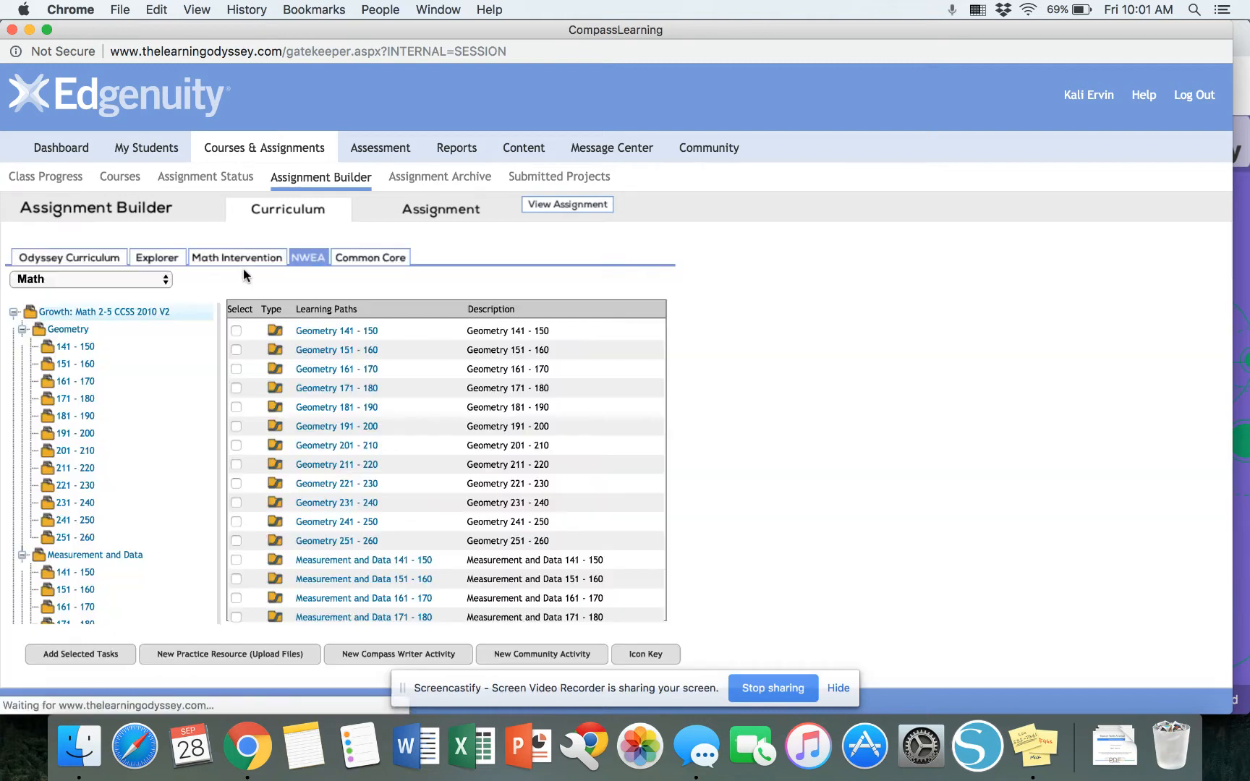
click(107, 274)
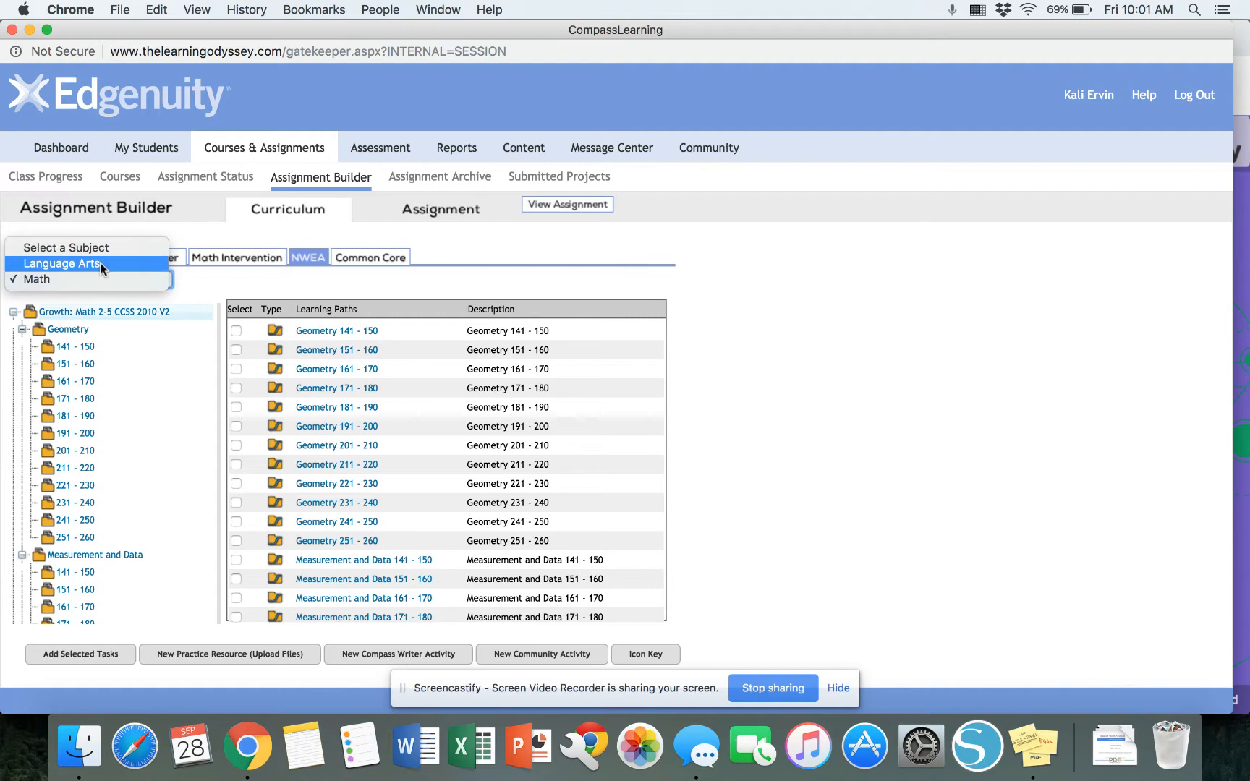
click(99, 263)
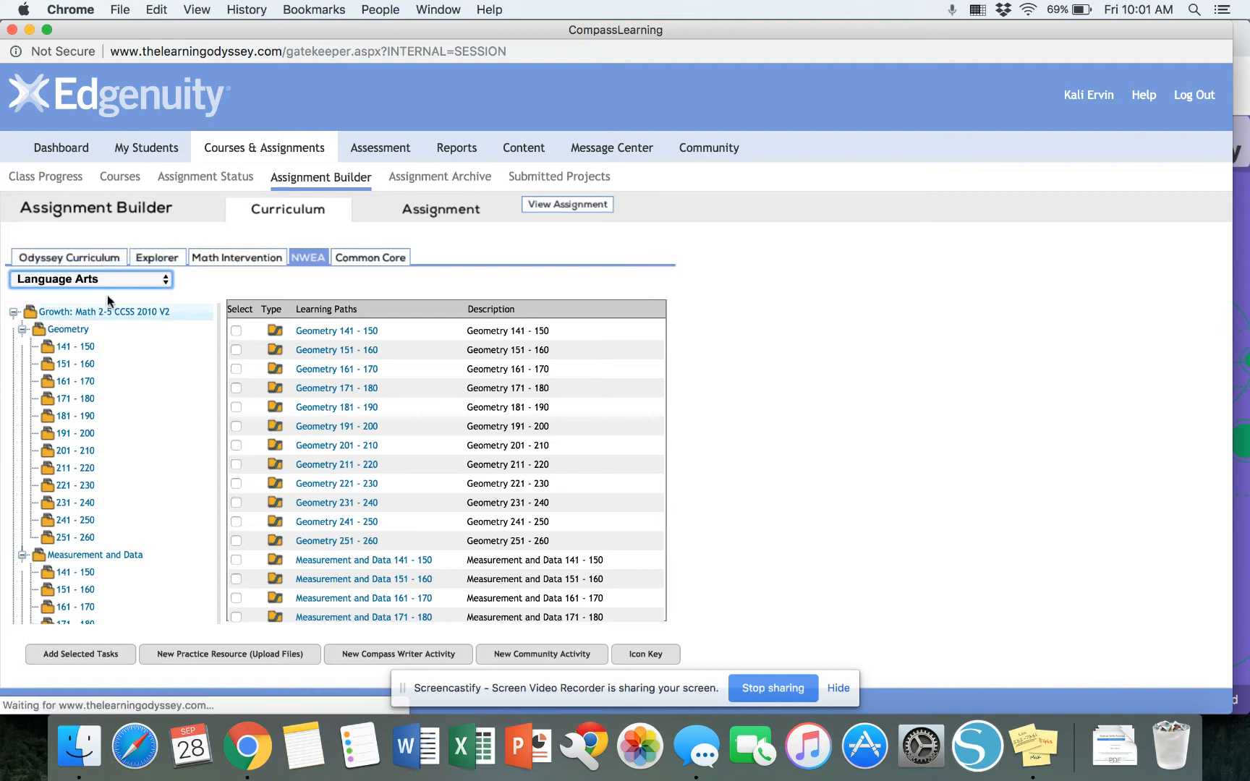
Add Language: Understand, Edit for Grammar, Usage 181 - 190 and Writing: Plan, Organize, Develop, Revise, Research 181 - 190 to the assignment.
scroll(121, 388, down, 10)
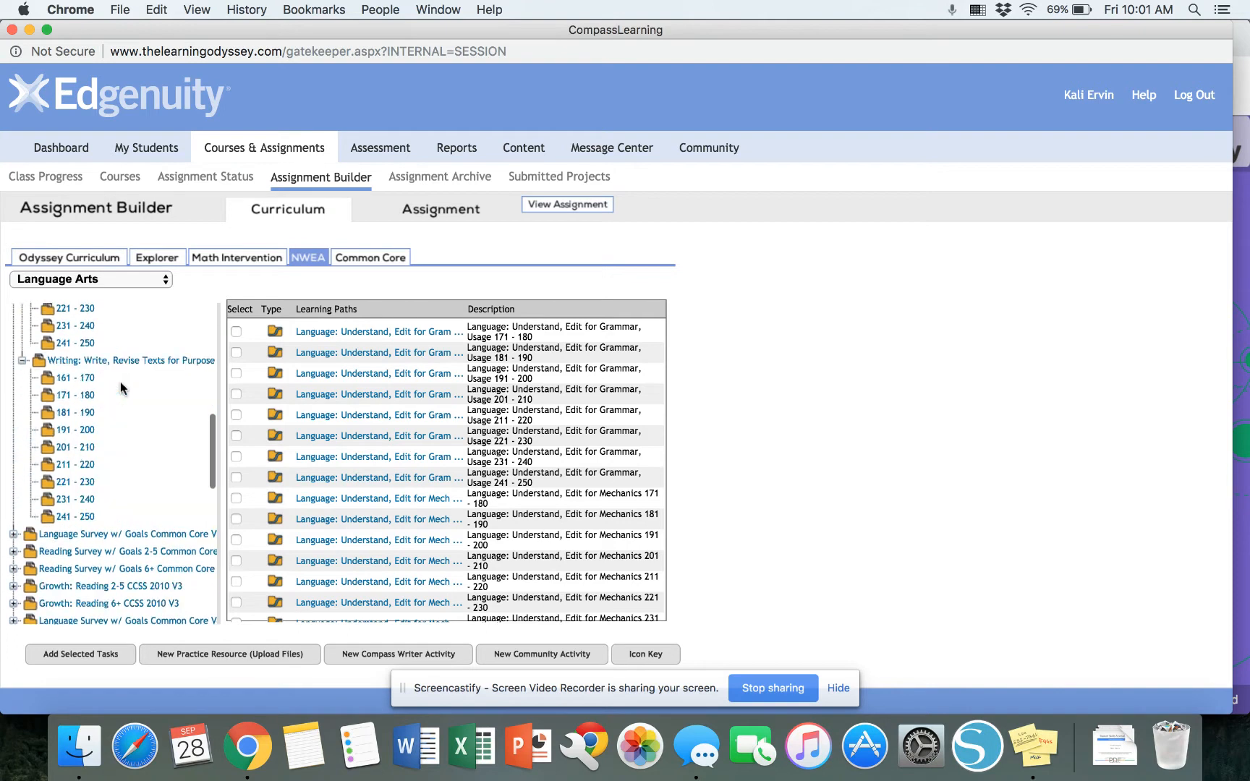
scroll(120, 384, up, 15)
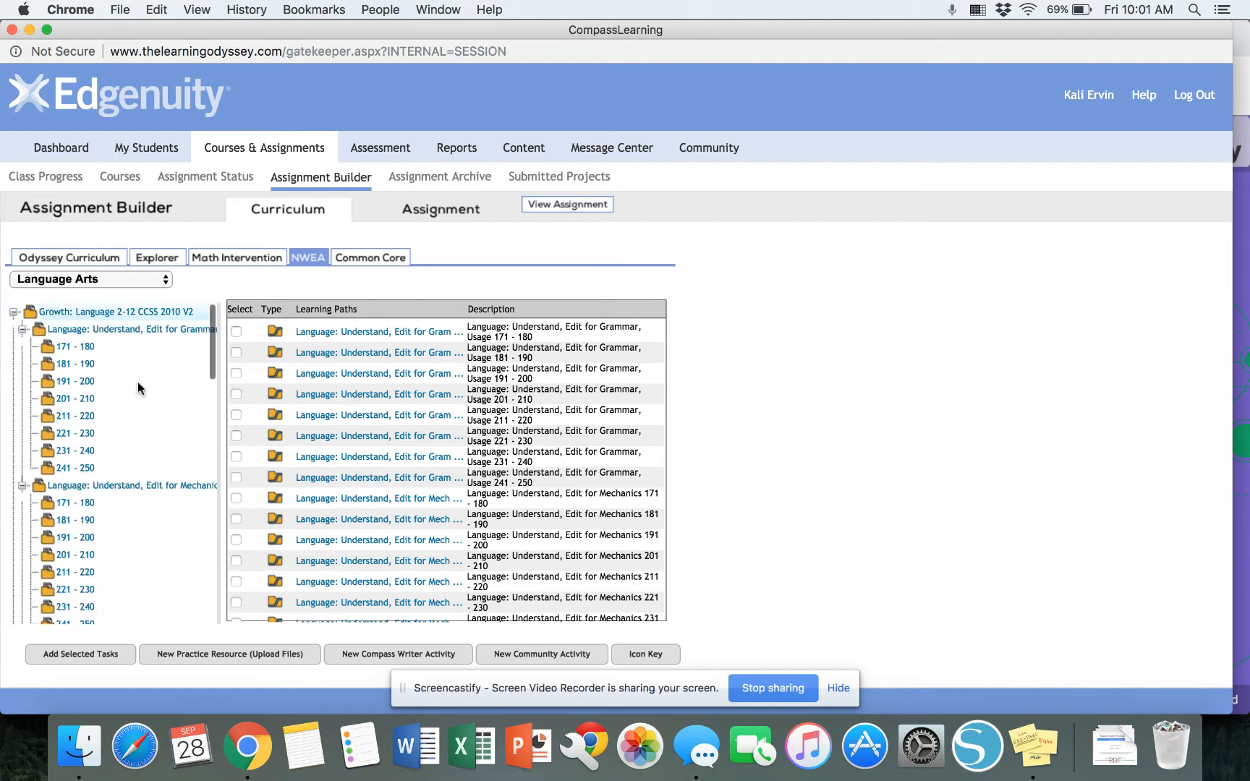
click(237, 352)
scroll(504, 356, down, 8)
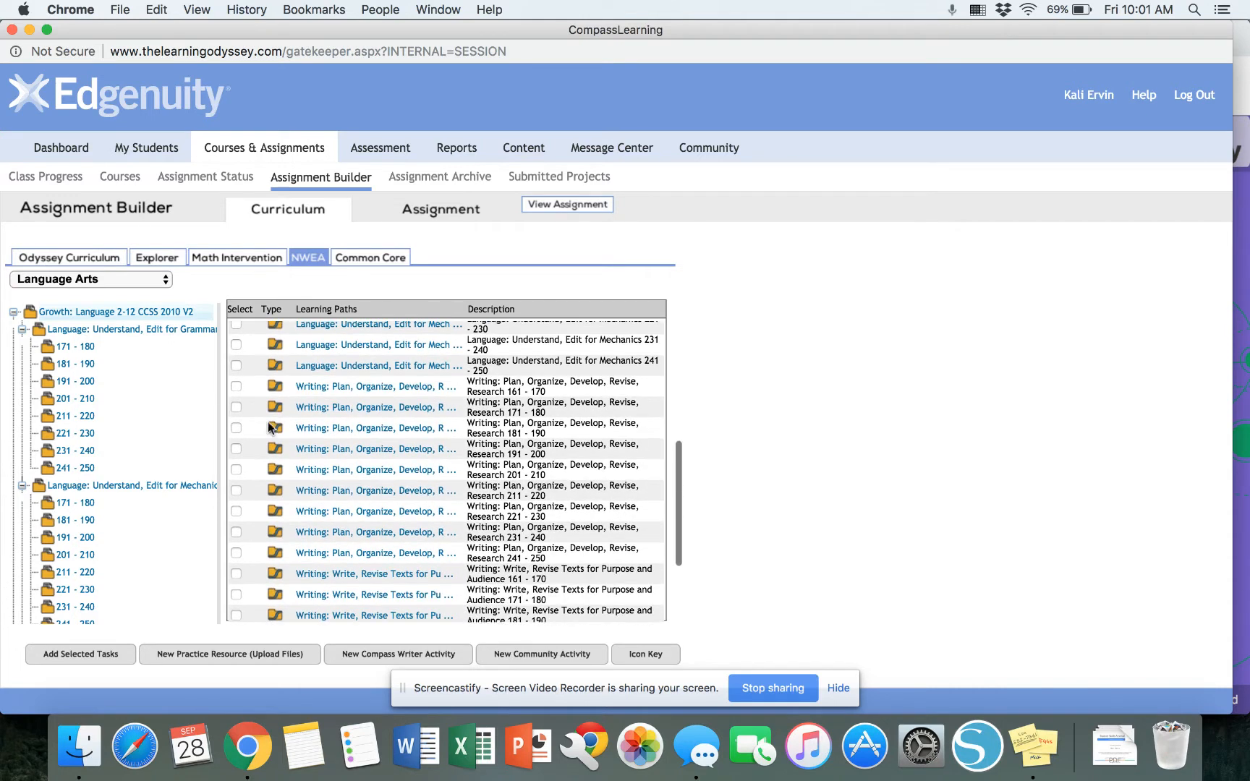
scroll(429, 438, down, 3)
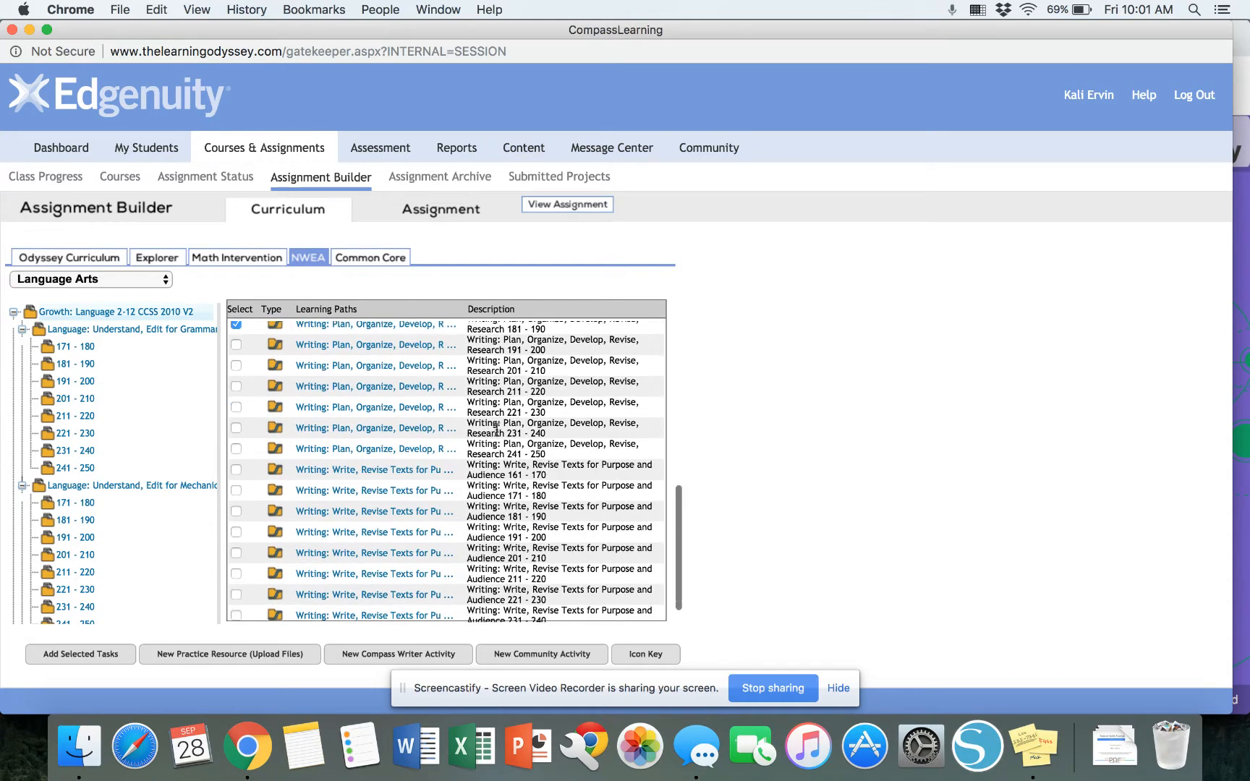
scroll(497, 429, up, 5)
scroll(497, 429, up, 5)
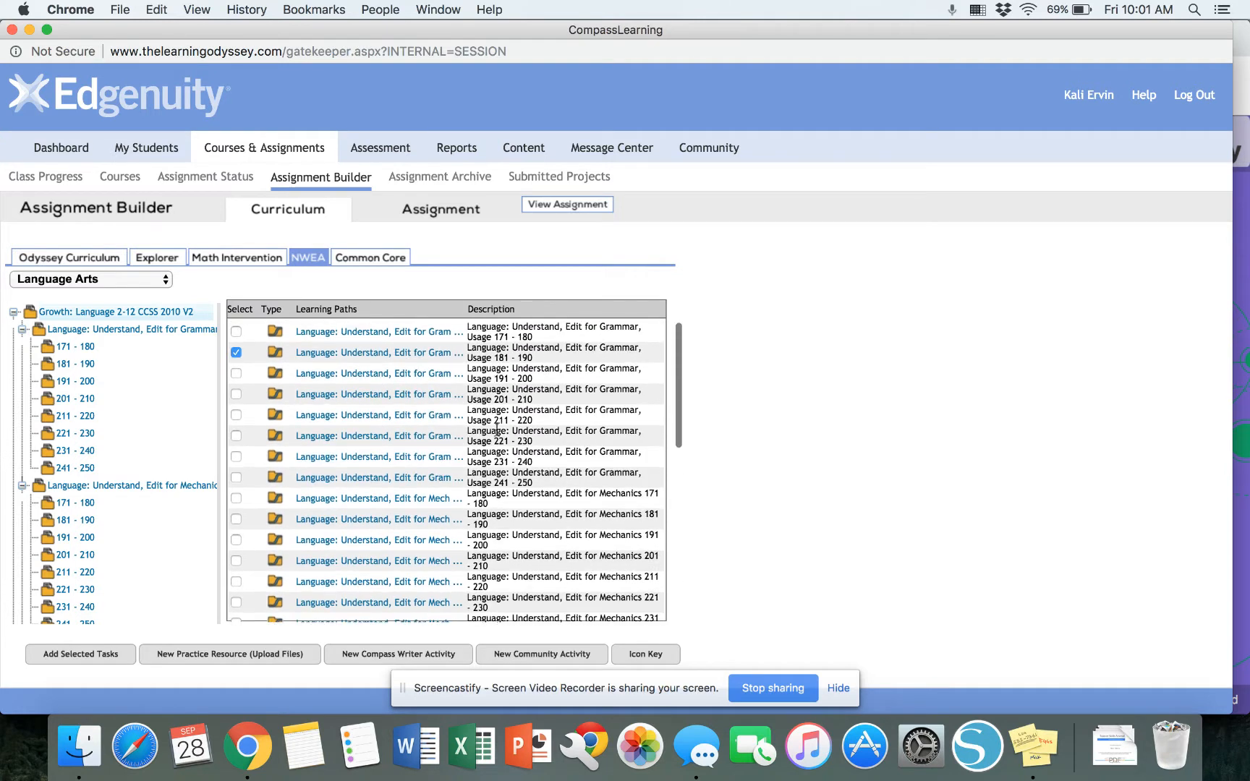
click(82, 658)
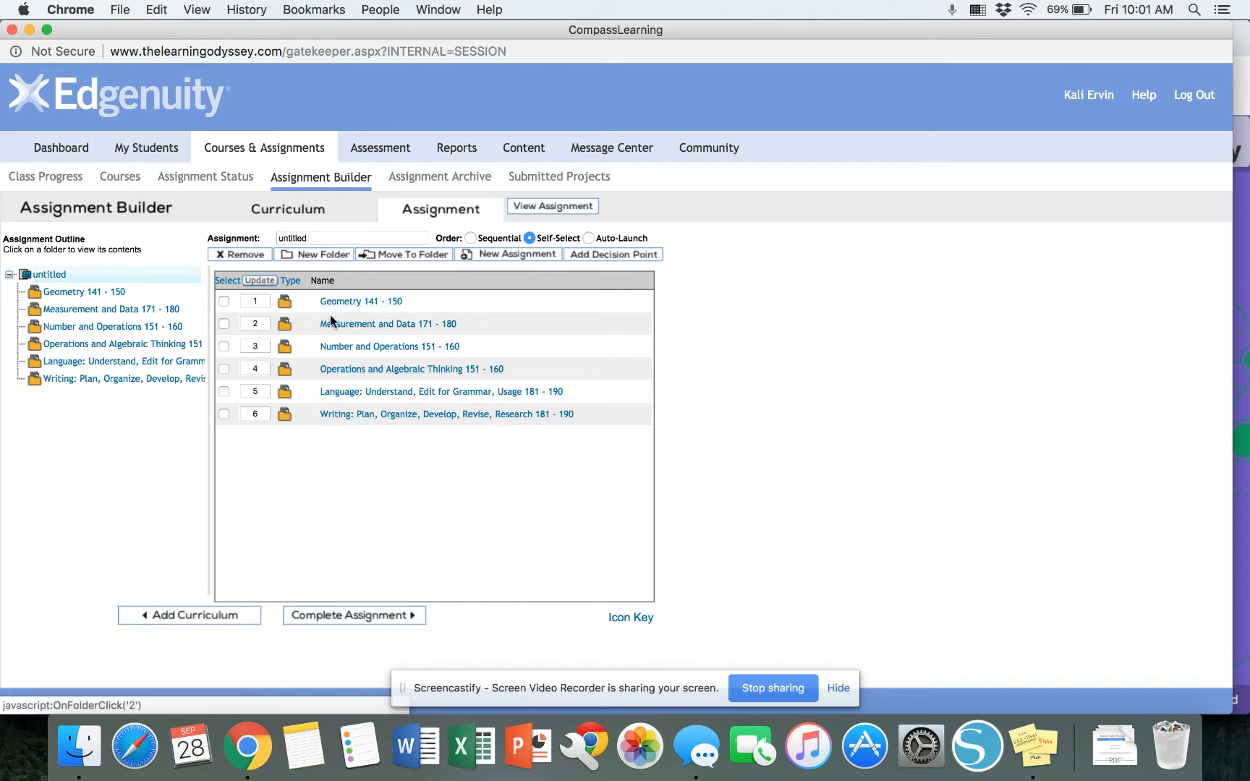
Name the assignment Student 1 with Sequential order, and proceed to its completion settings.
drag(326, 236, 256, 234)
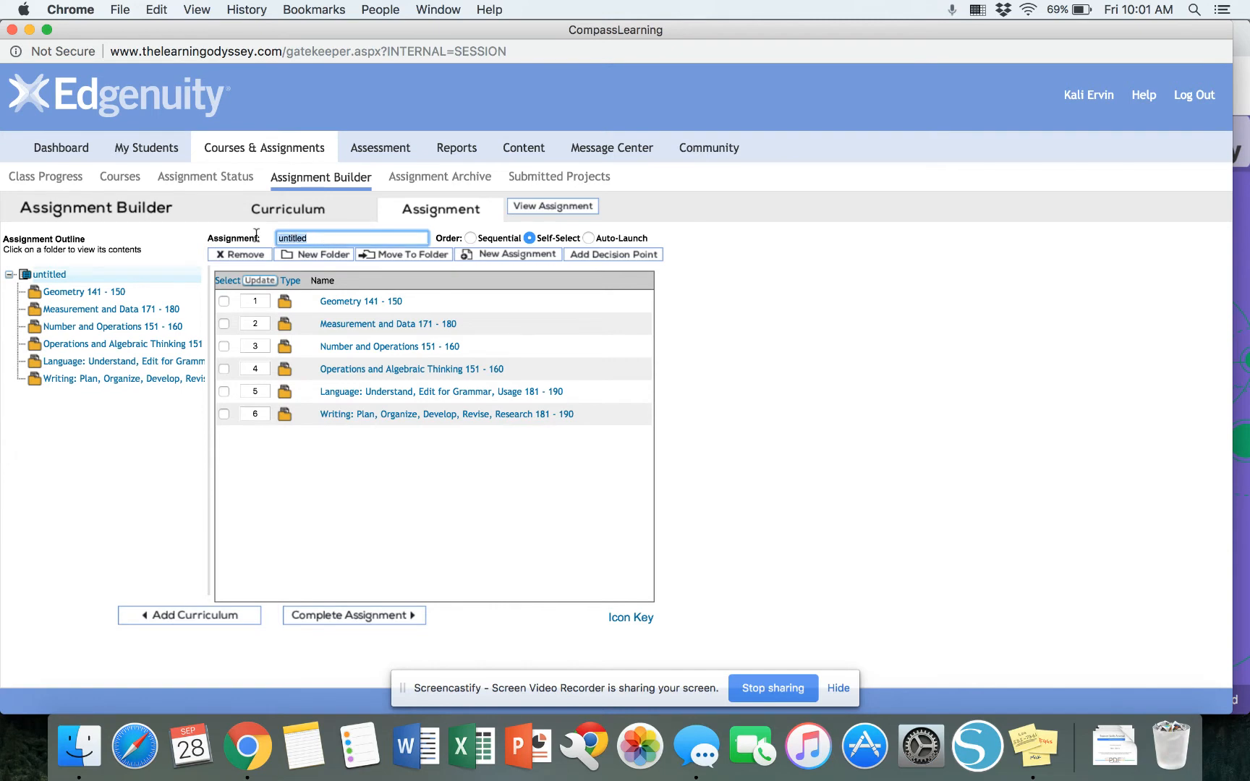
text(Student 1)
click(470, 239)
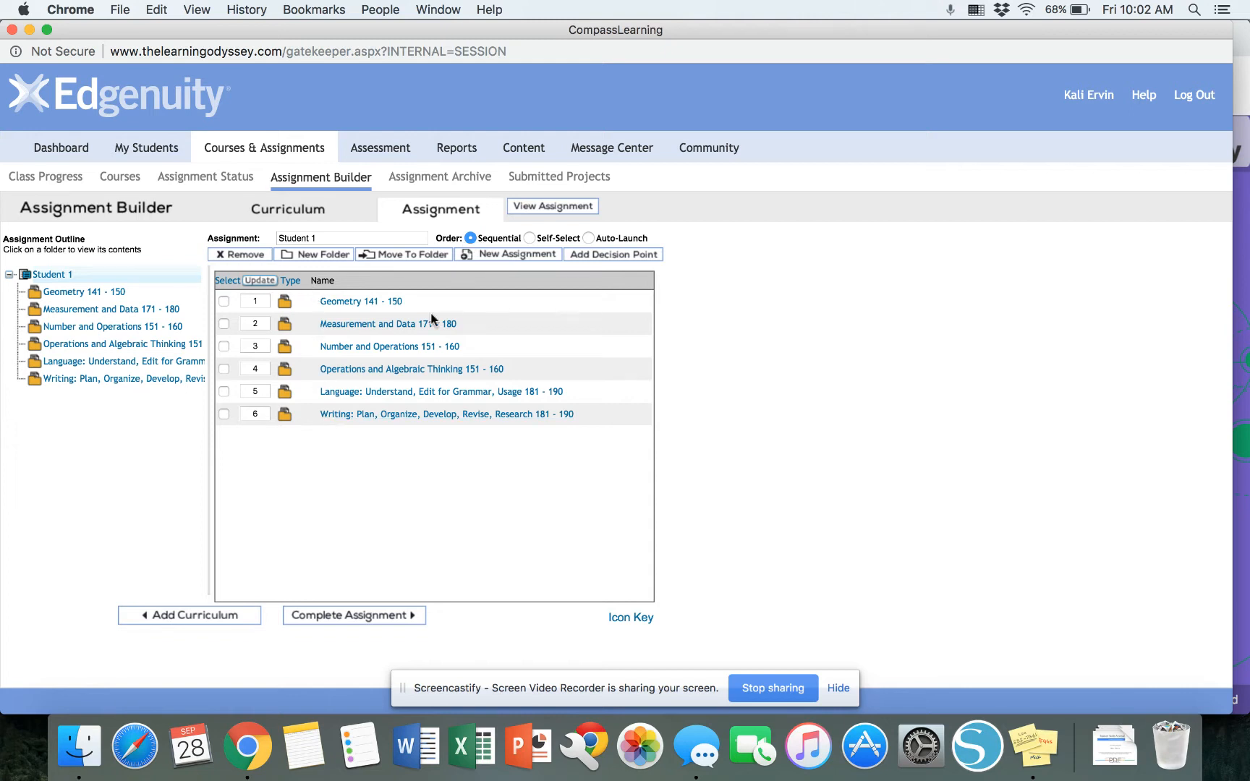
click(352, 616)
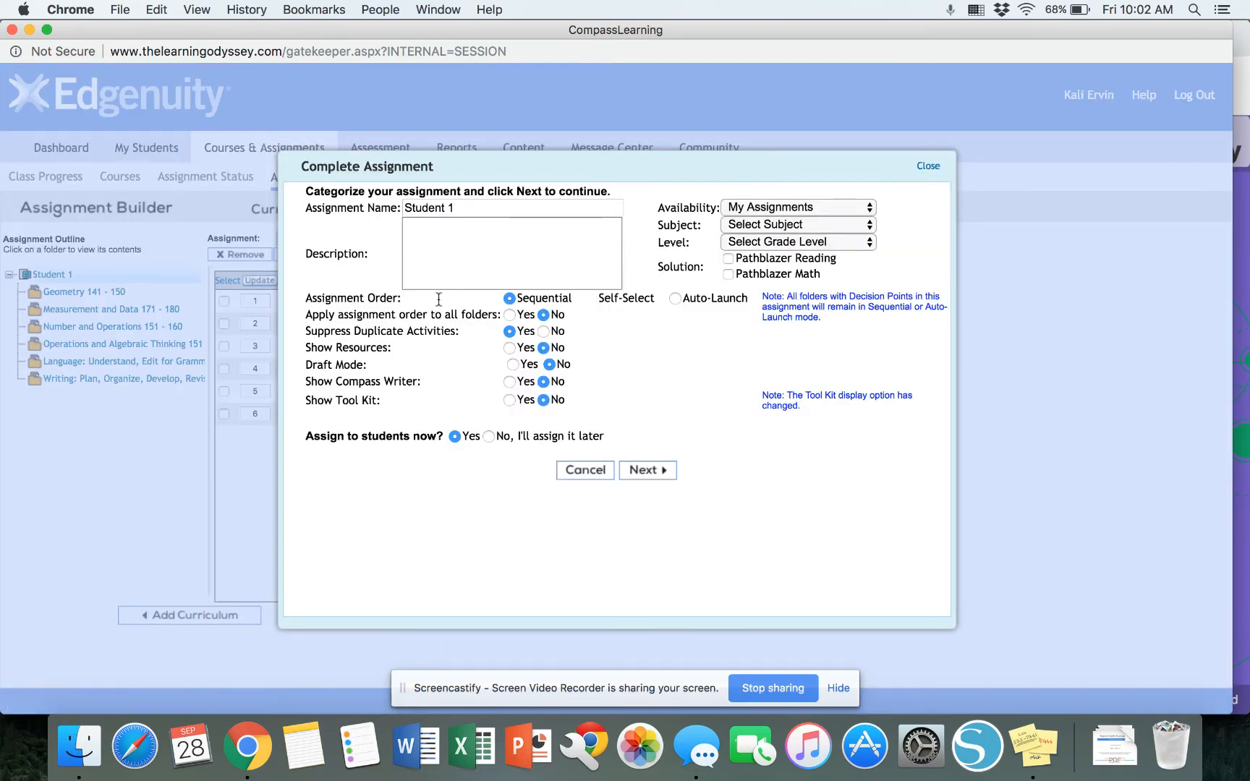
Enter "Sample Assignment" as the assignment's description.
click(467, 239)
text(Sample A)
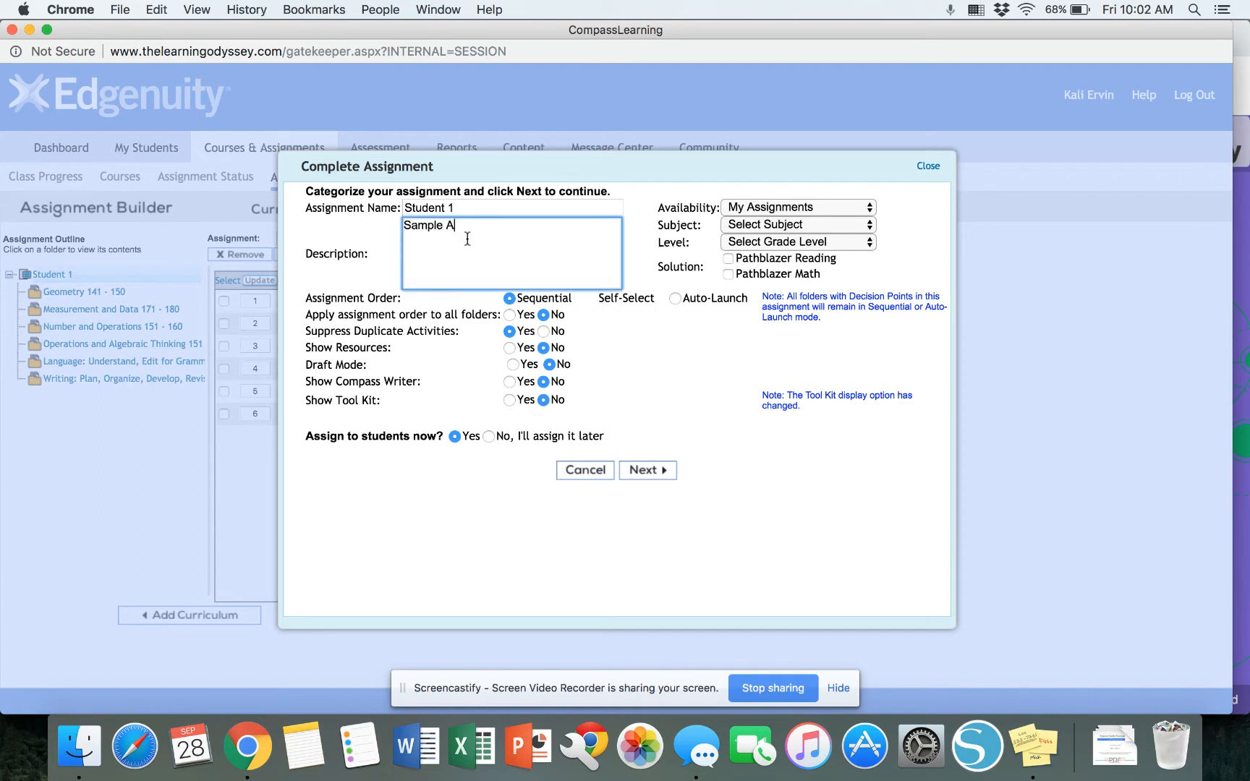
text(ssignemment)
drag(305, 387, 413, 386)
click(421, 385)
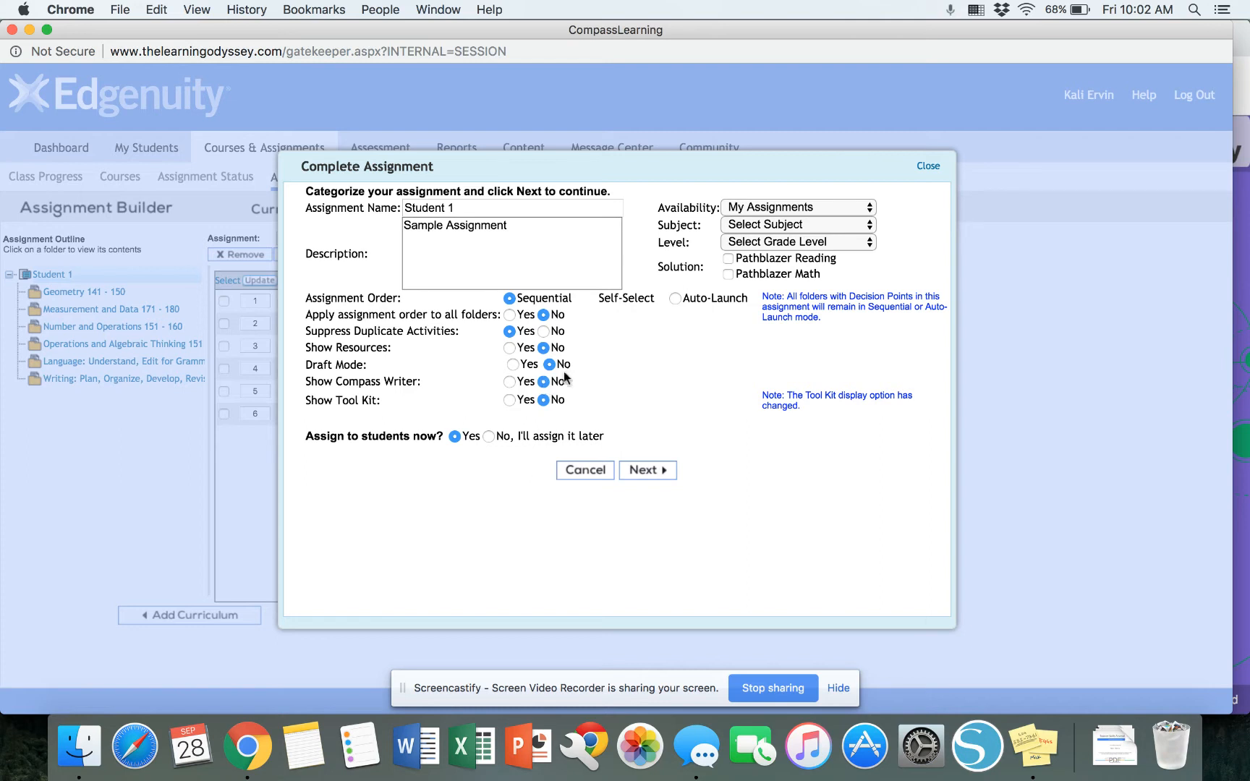
Categorize the assignment with My Assignments availability, Math as the subject and Kindergarten as the level.
click(781, 207)
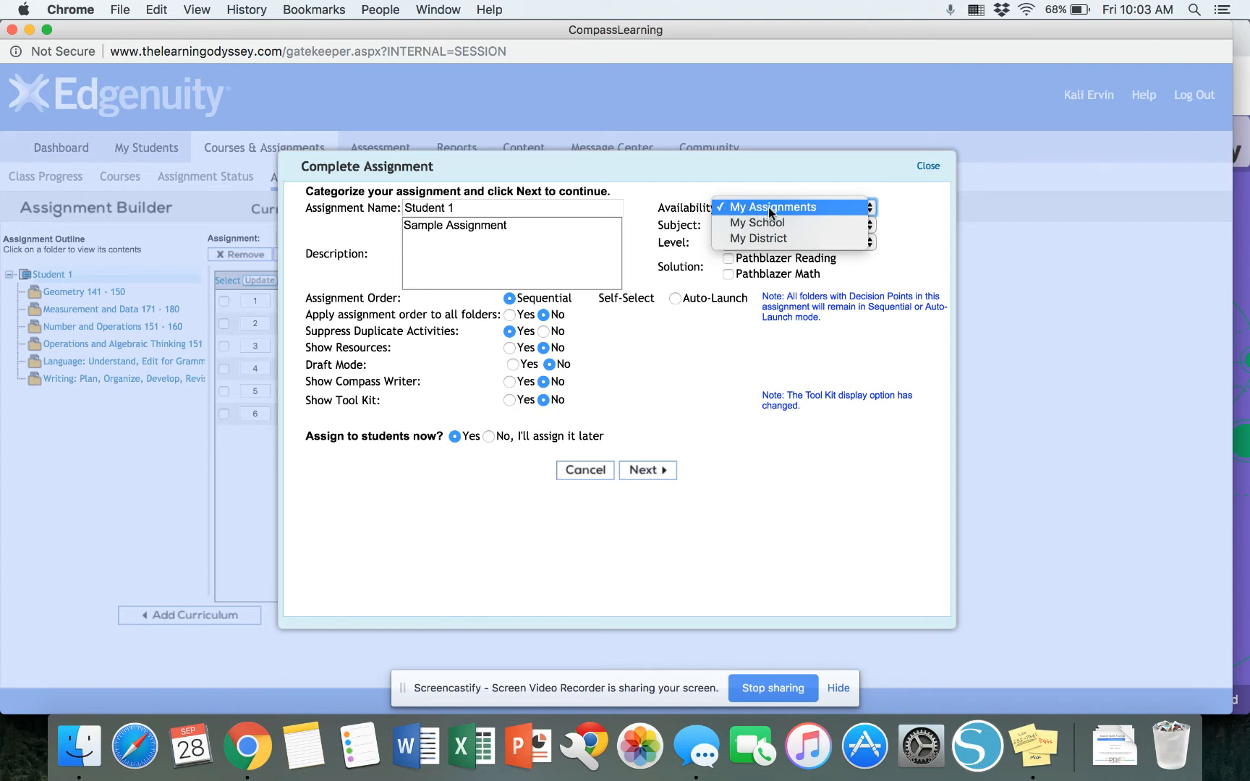
click(796, 209)
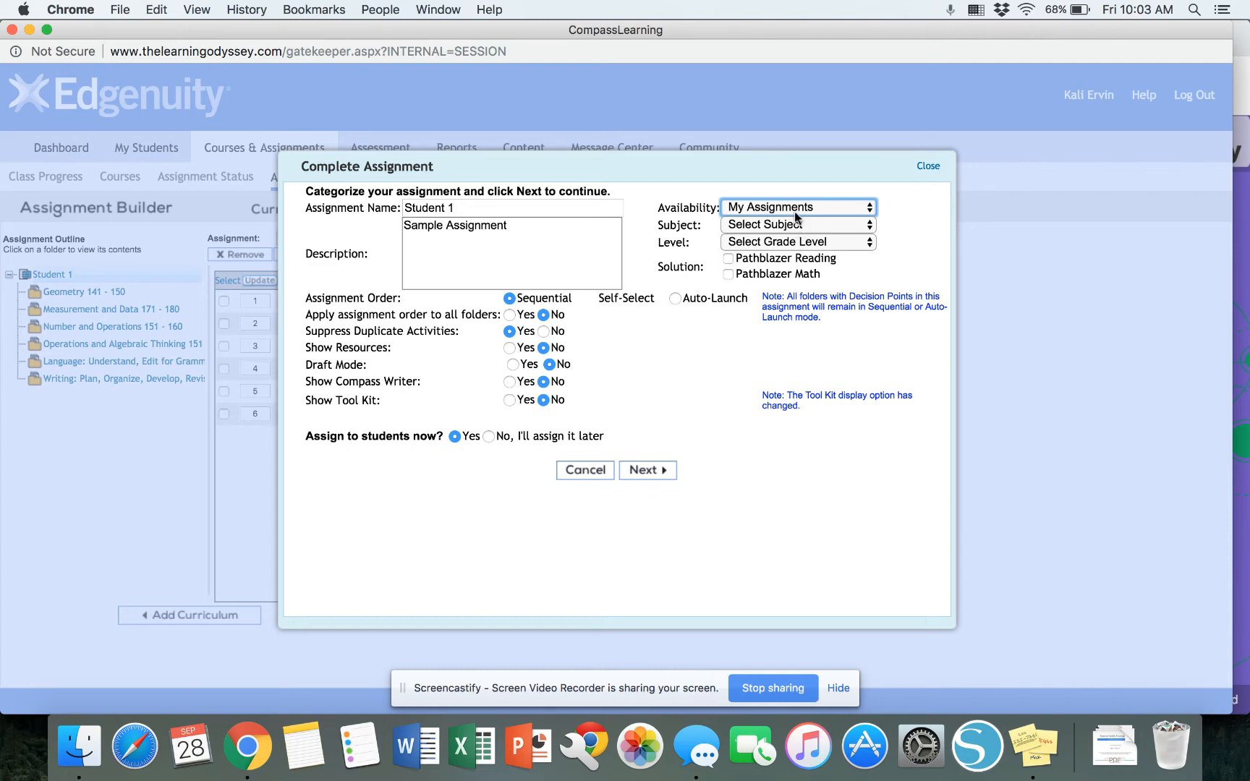
click(798, 223)
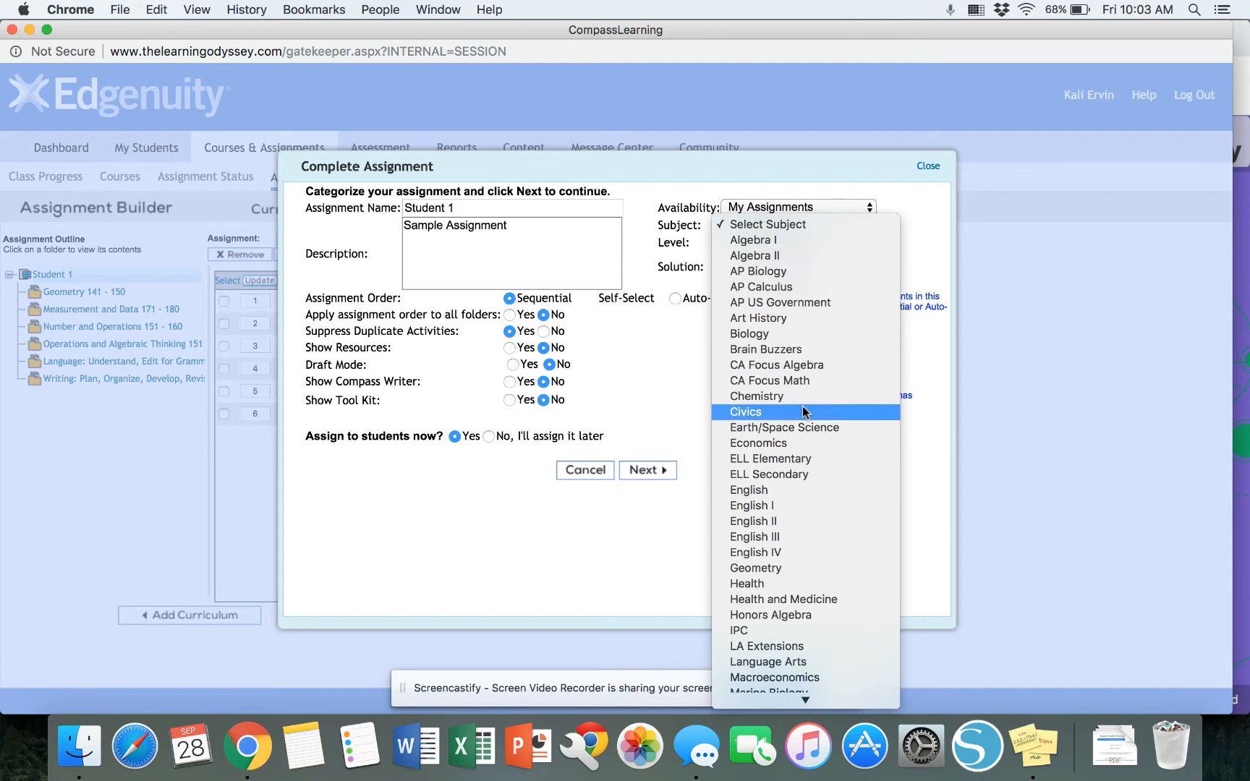
scroll(802, 406, down, 10)
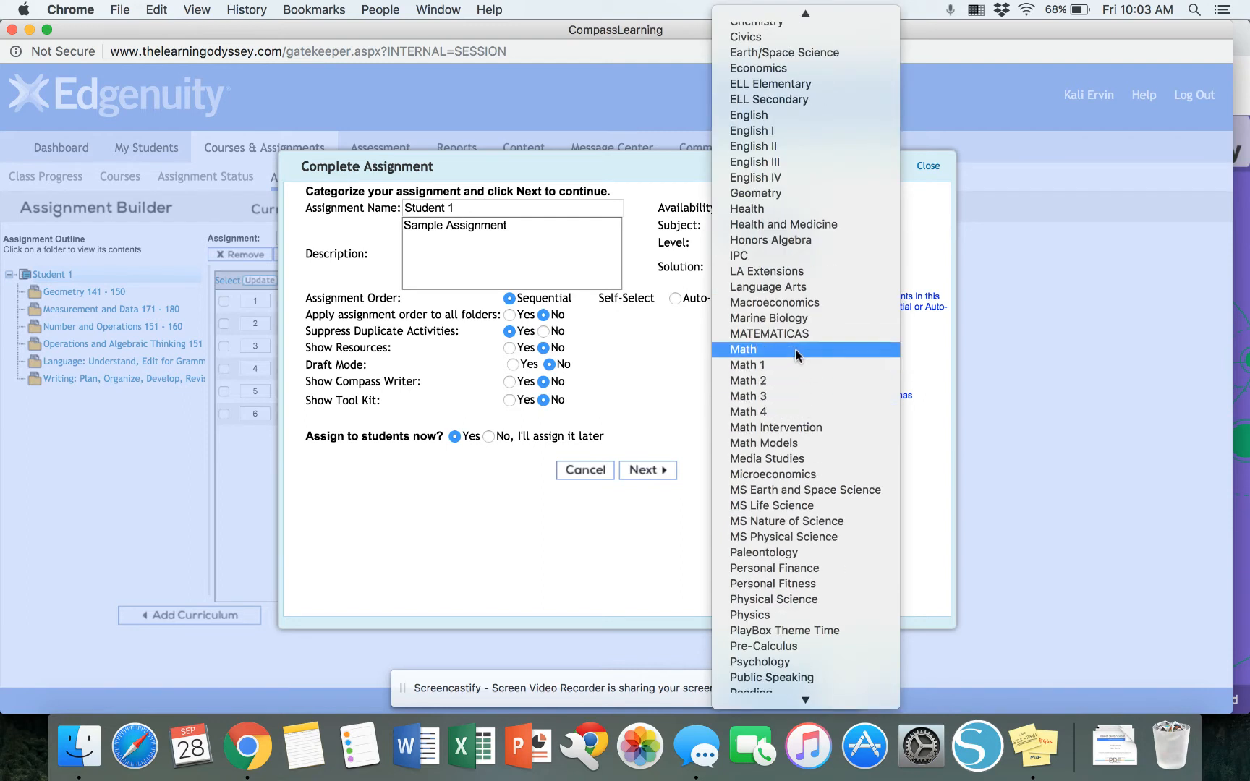
click(796, 351)
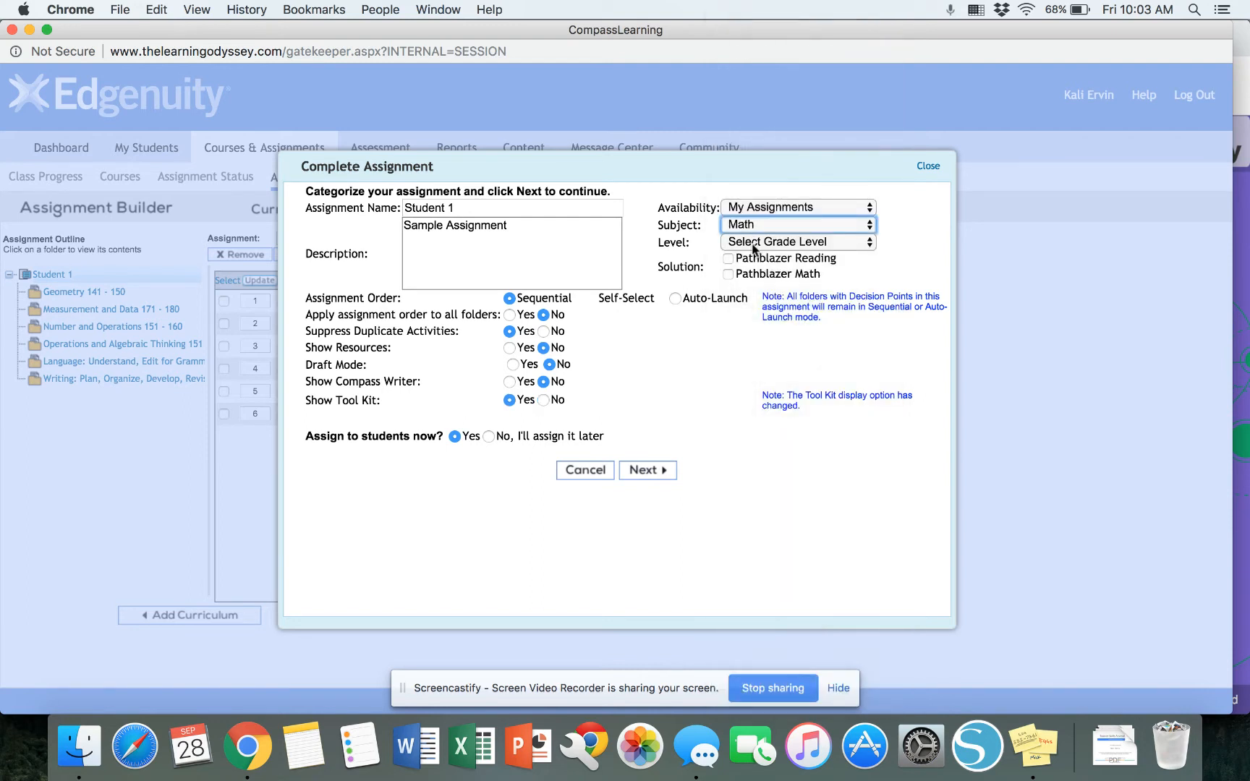
click(739, 244)
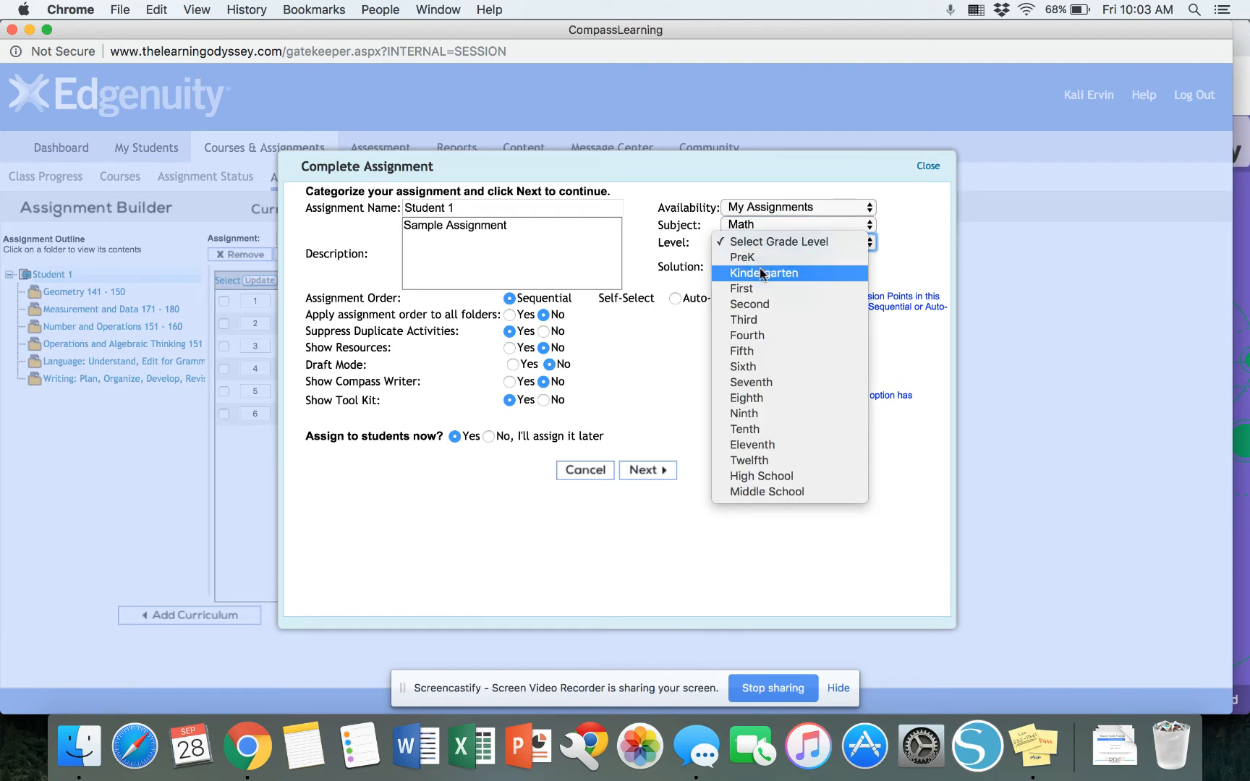
click(759, 272)
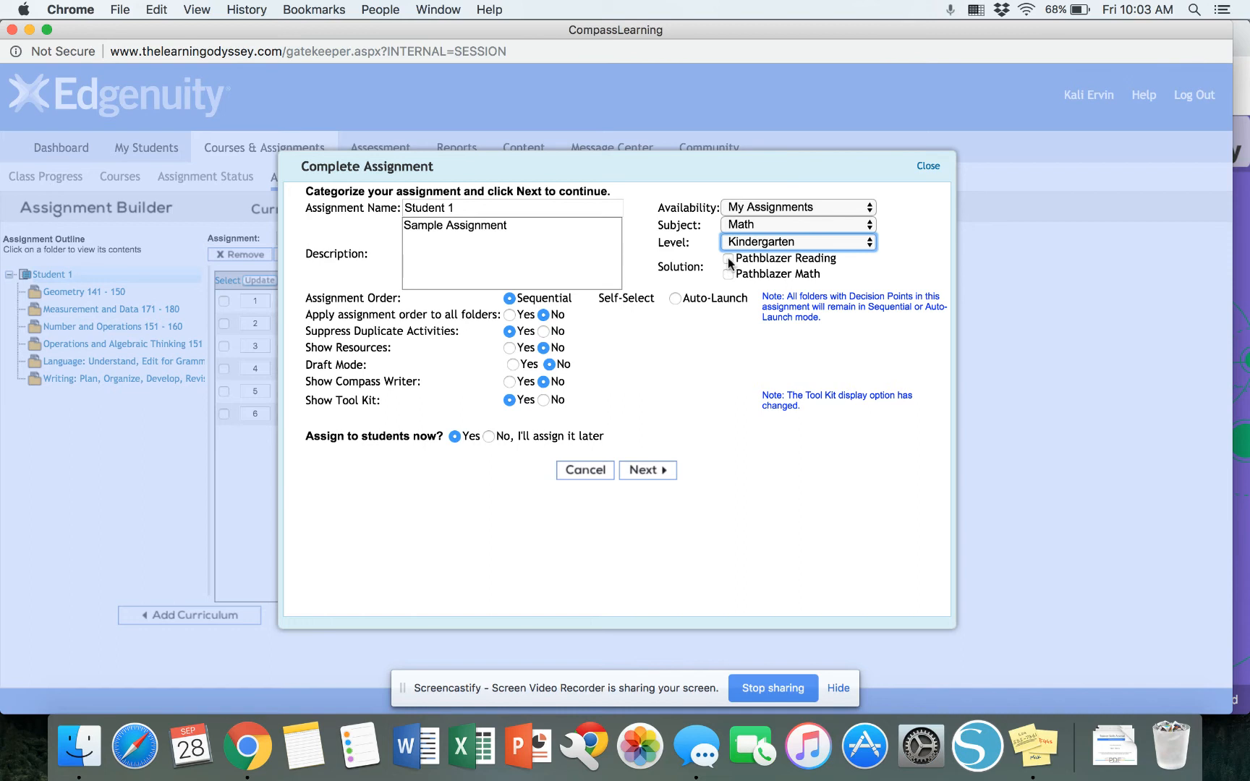
Include the Pathblazer Reading and Pathblazer Math solutions, and proceed to choosing the students for the assignment.
click(728, 258)
click(728, 274)
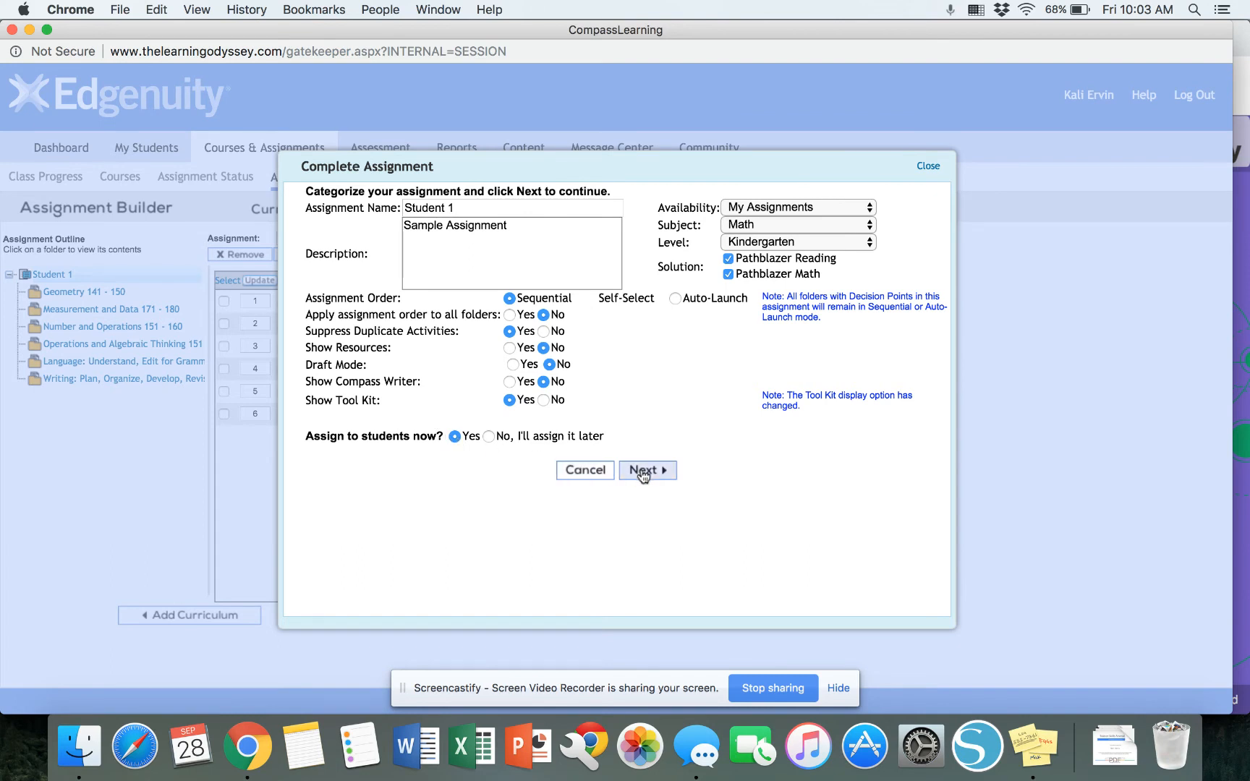
click(643, 471)
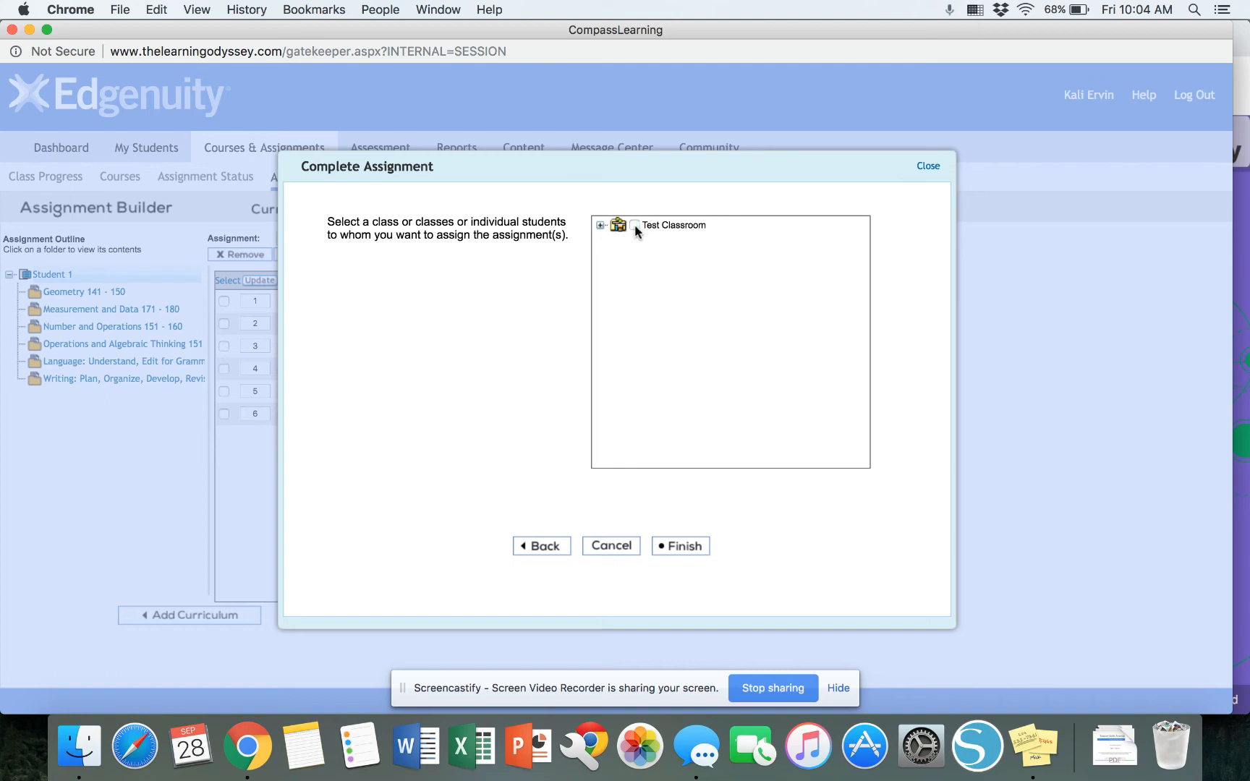
Assign the assignment to the second student listed in Test Classroom and finish it.
click(600, 226)
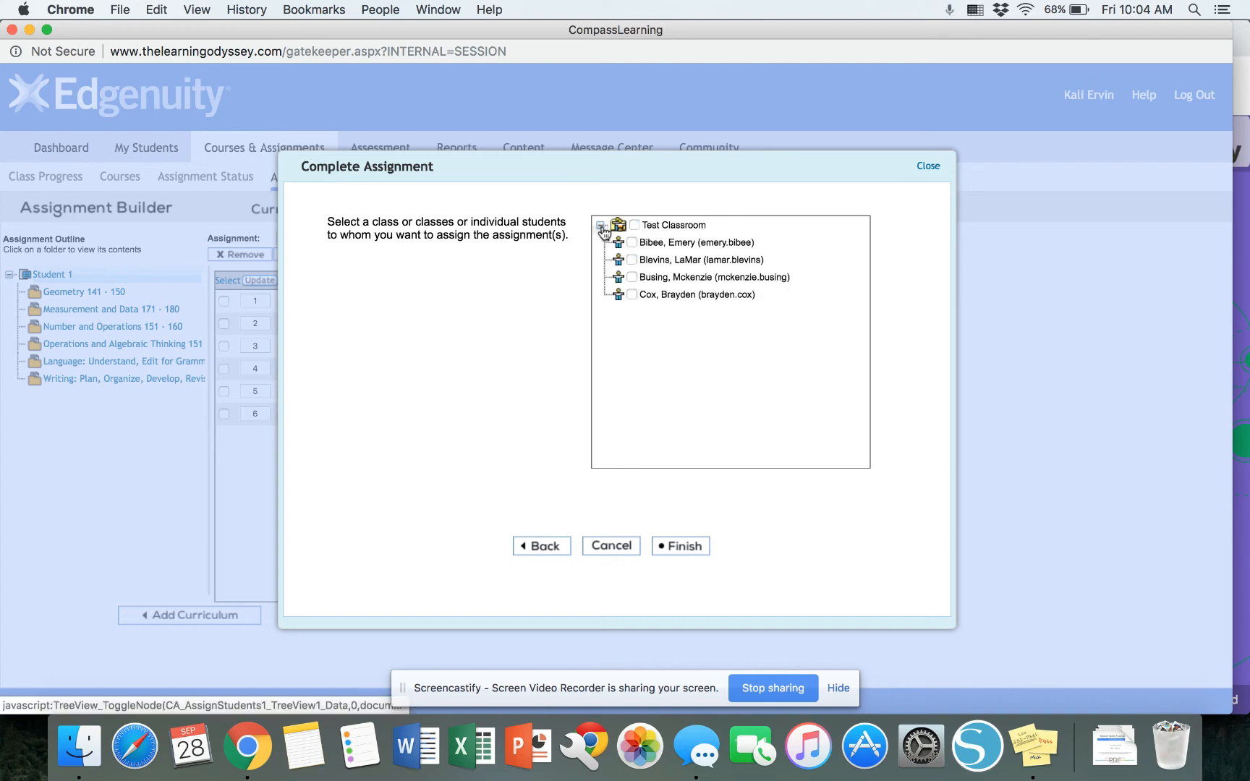
click(631, 260)
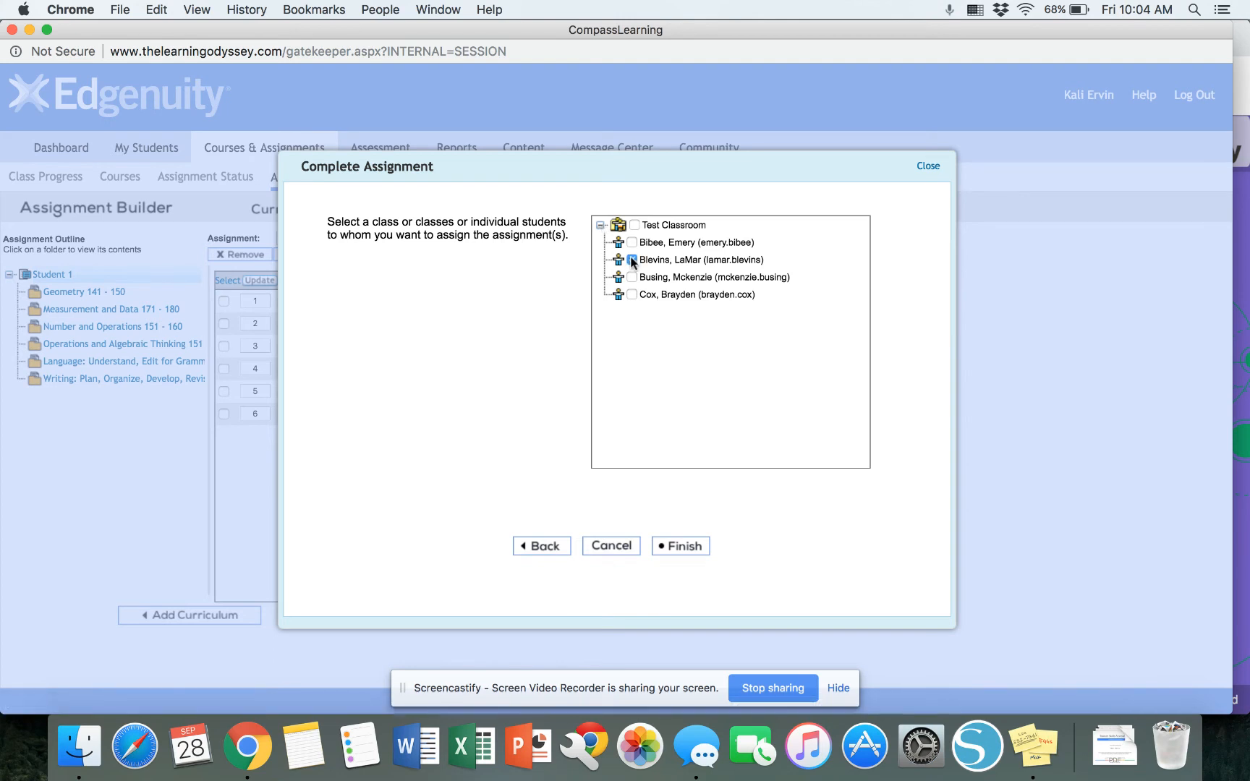
click(680, 548)
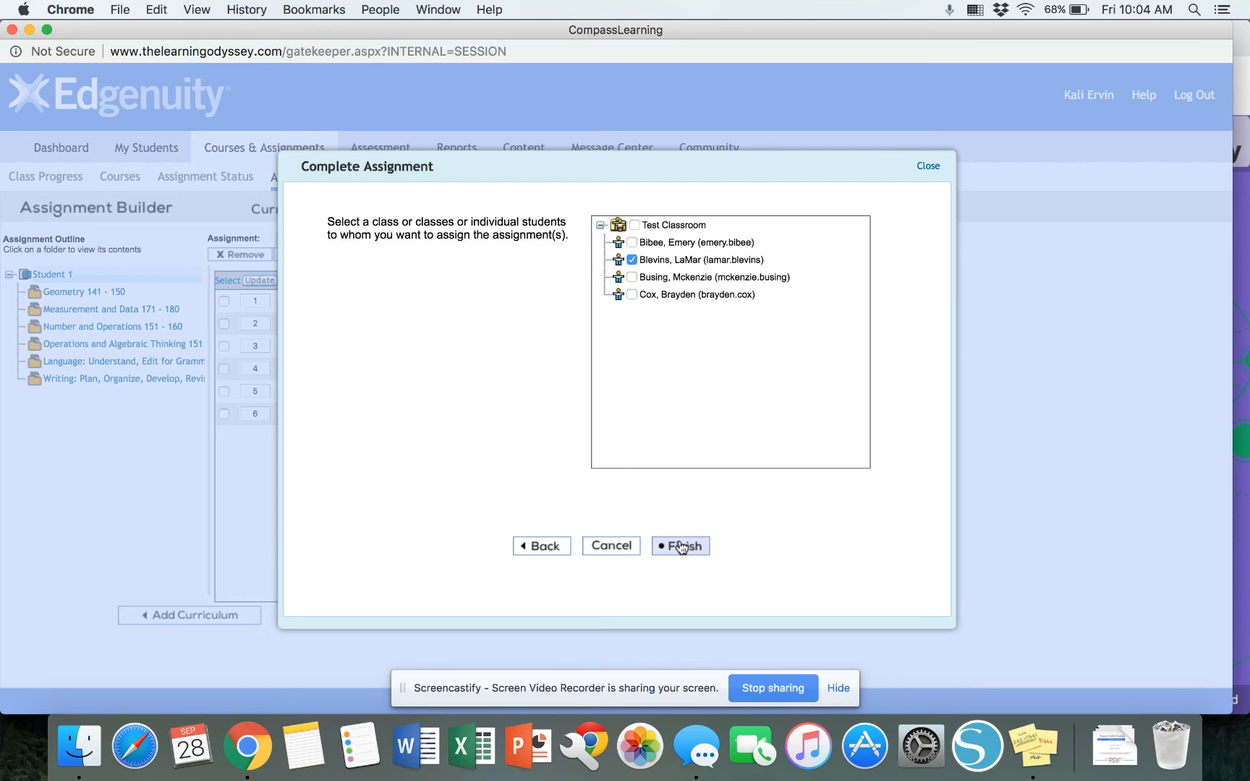